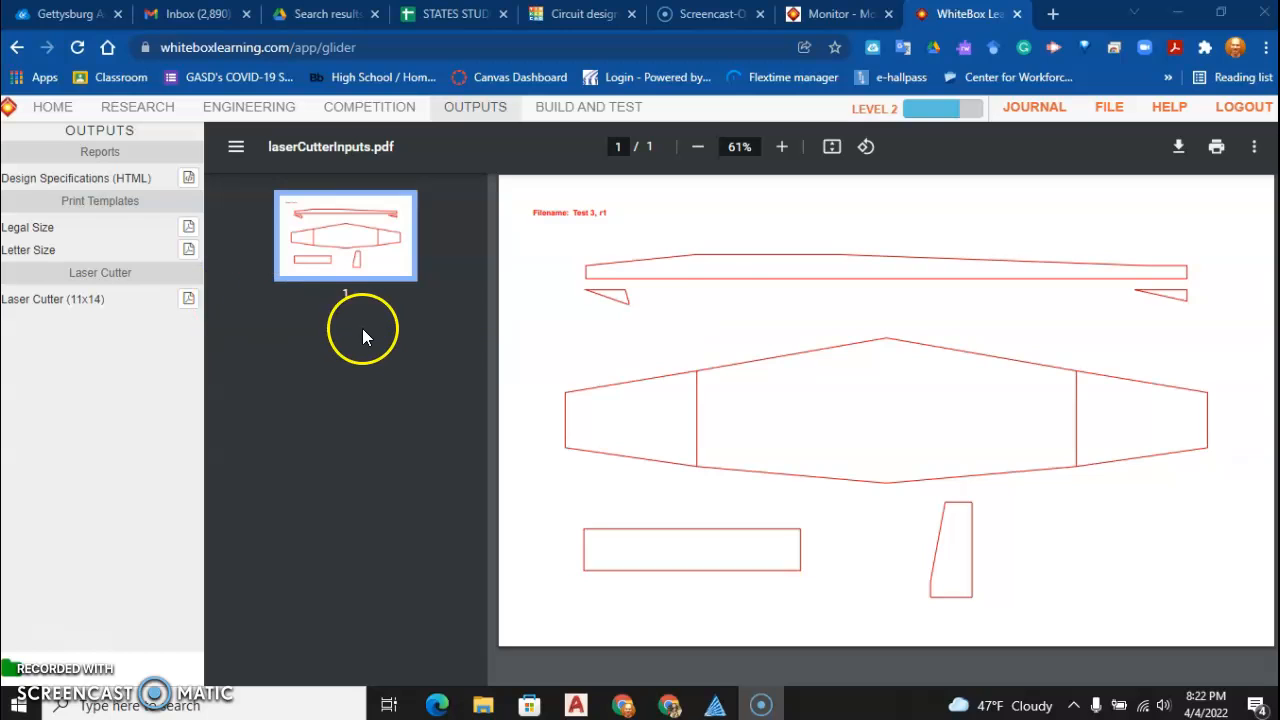
# Save the laser cutter PDF to Downloads as laserCutterInputs (1), and start a new drawing in AutoCAD
pyautogui.click(1180, 148)
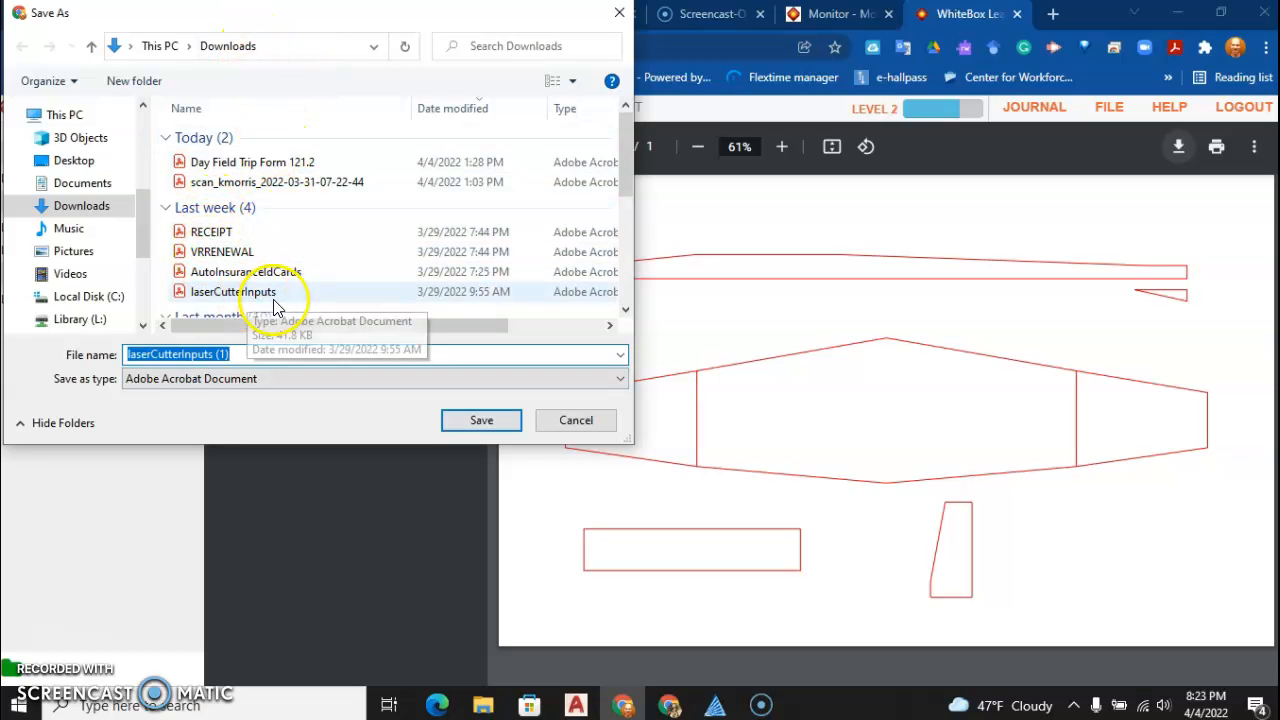
pyautogui.click(484, 420)
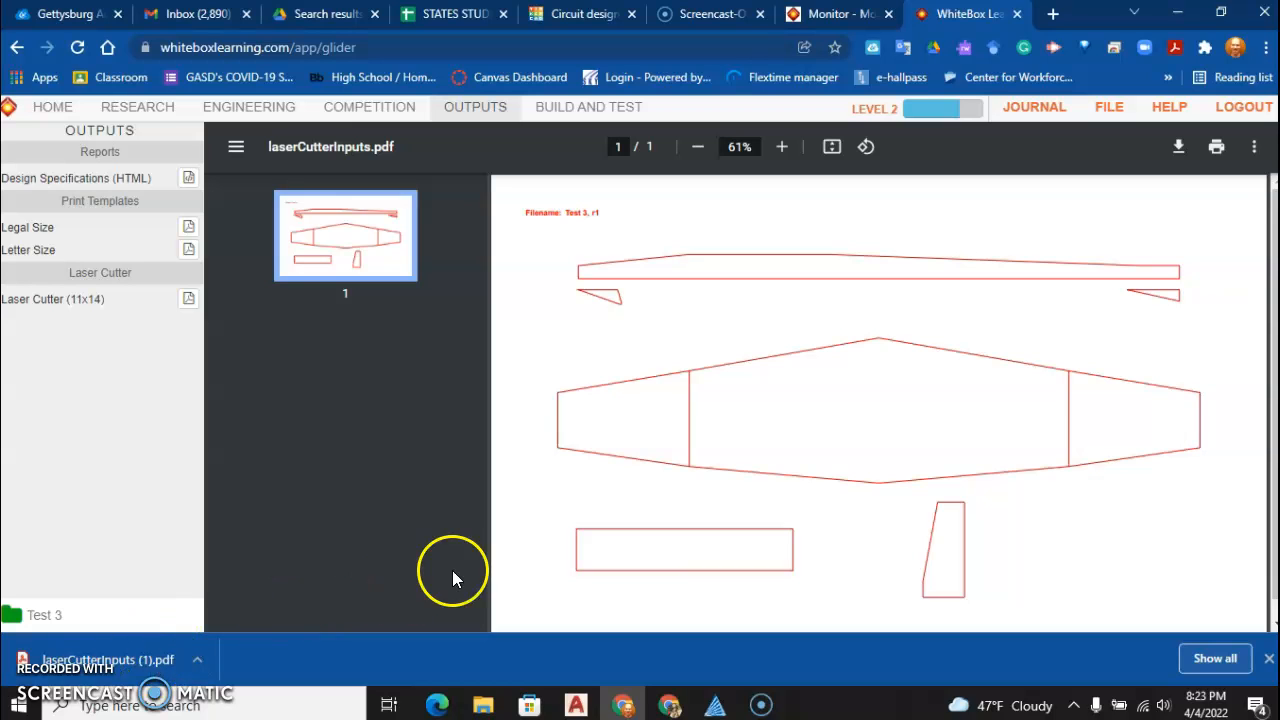
pyautogui.click(577, 705)
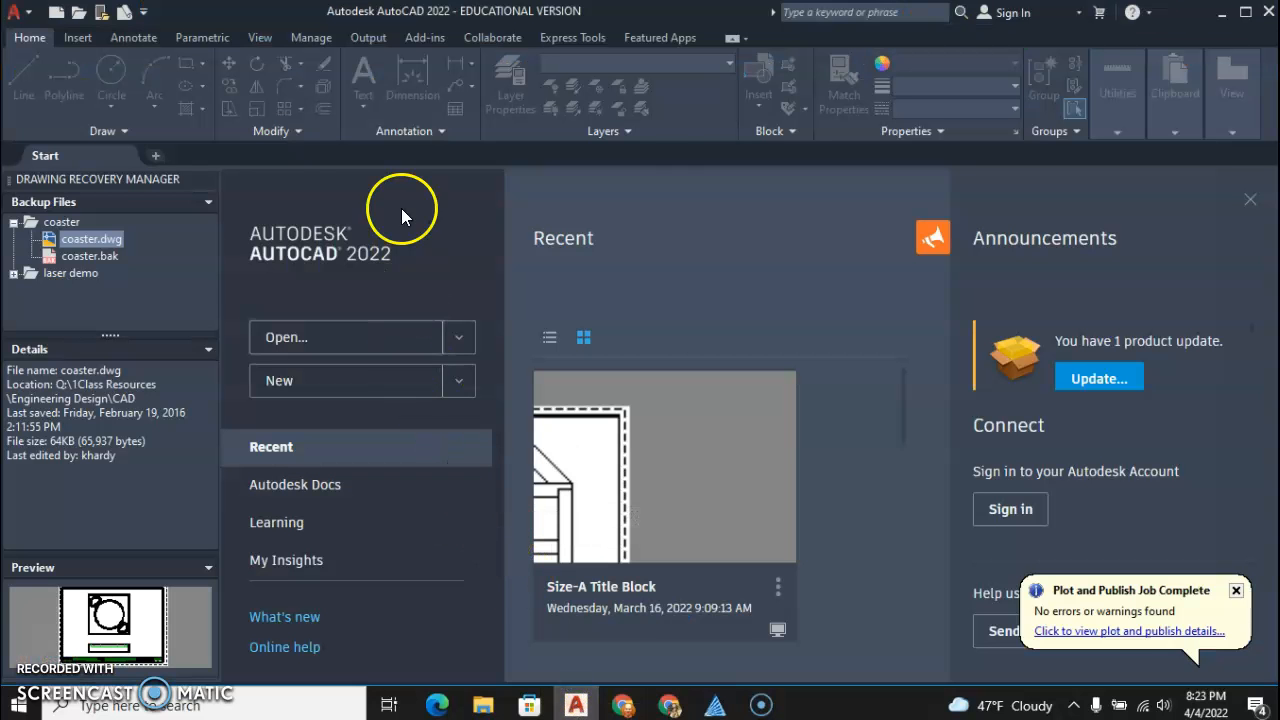
pyautogui.click(408, 383)
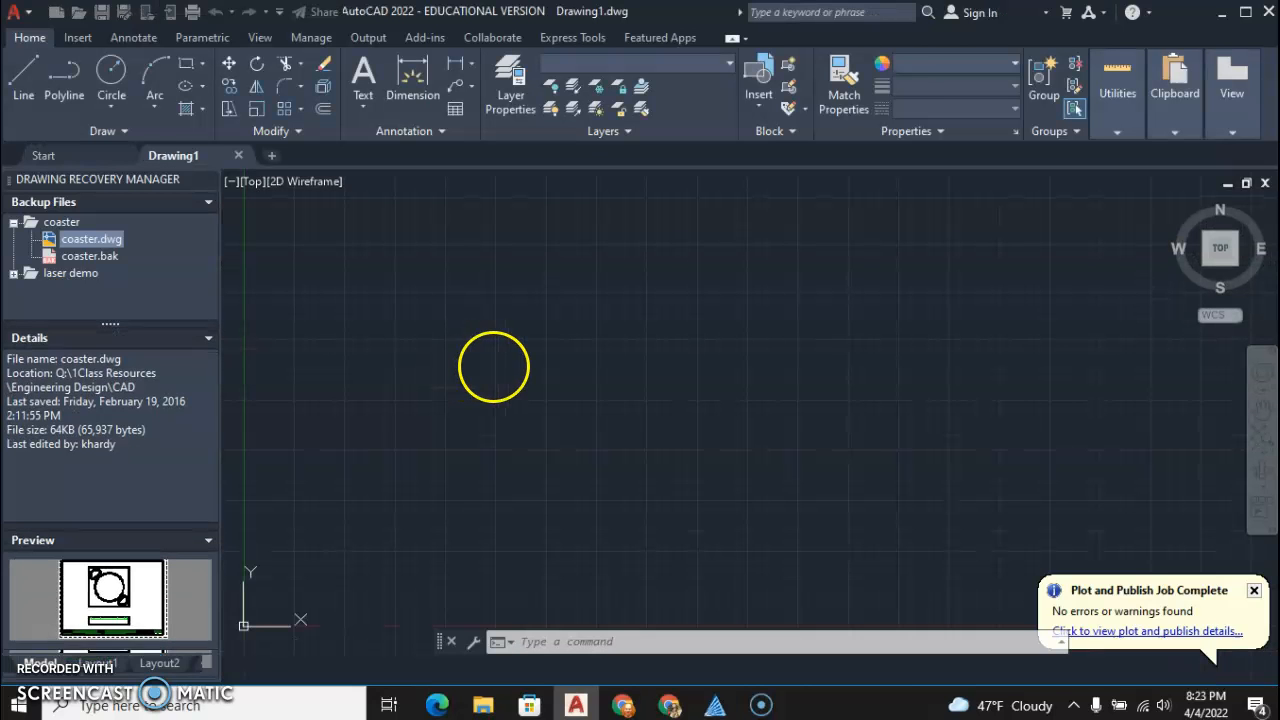
# Check the RetinaEngrave laser software and search Windows for "ret" before returning to AutoCAD
pyautogui.click(716, 708)
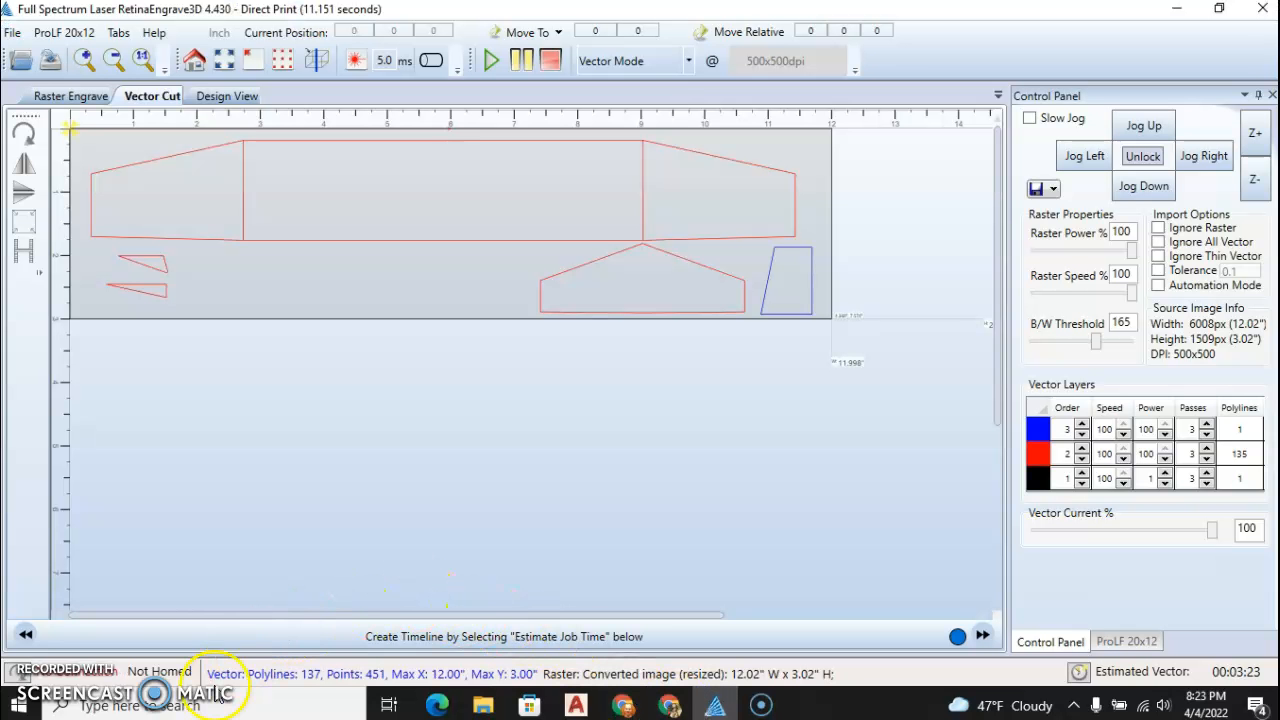
pyautogui.click(91, 706)
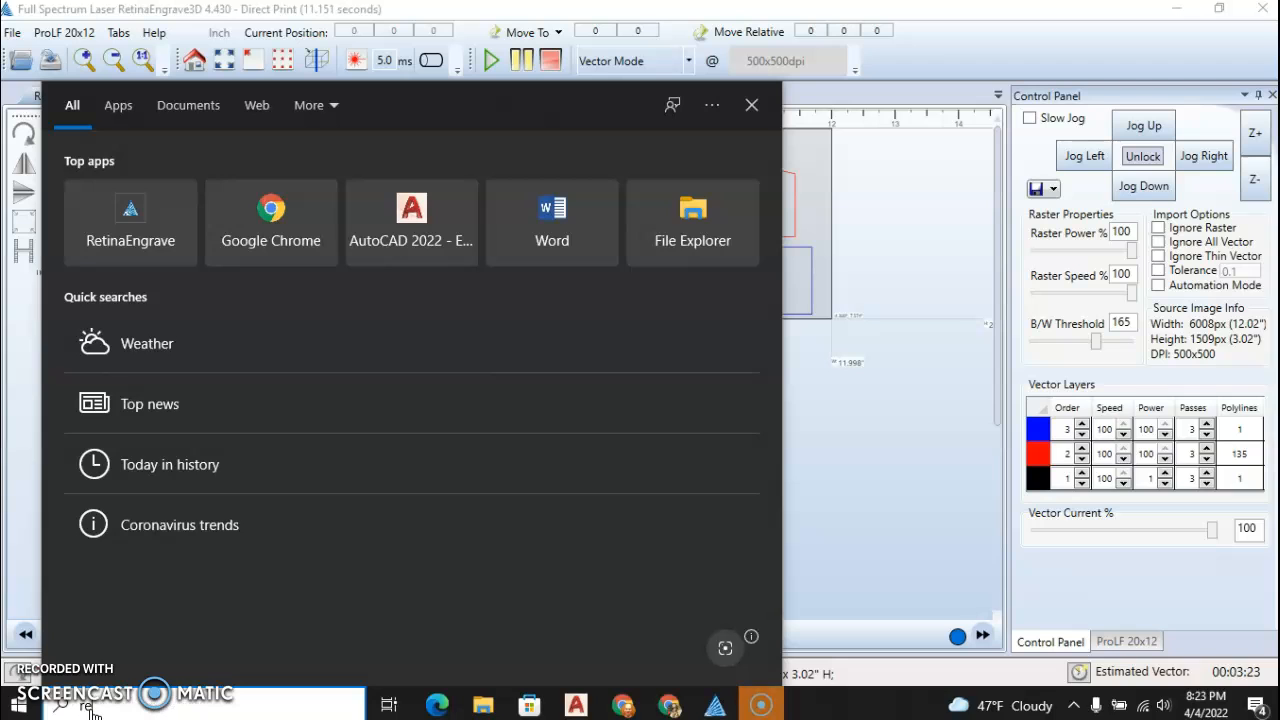
pyautogui.write('ret')
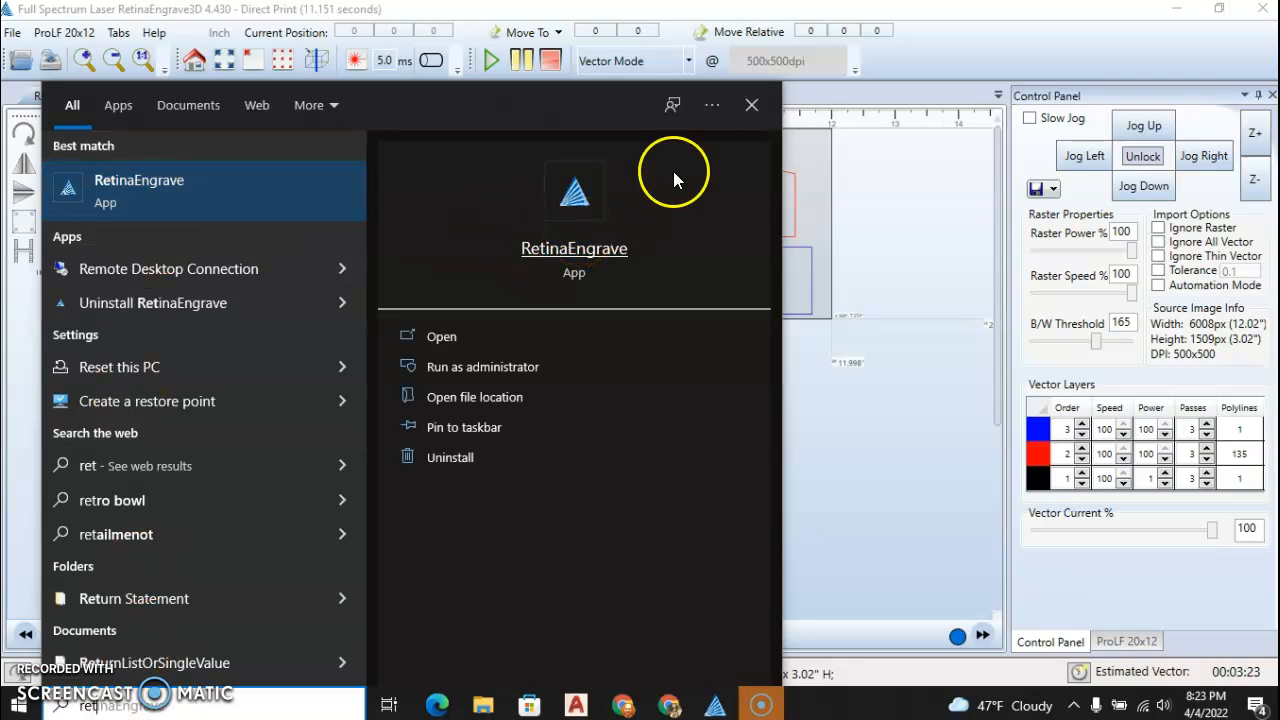
pyautogui.click(752, 106)
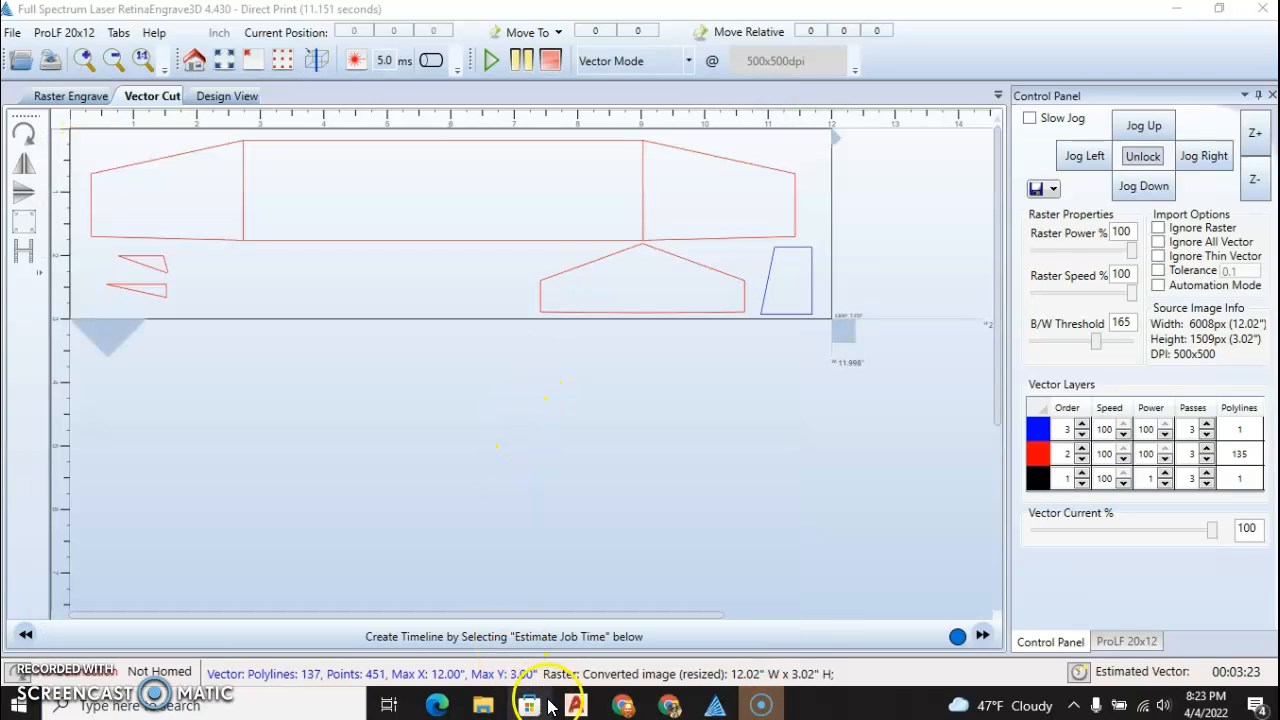
pyautogui.click(575, 705)
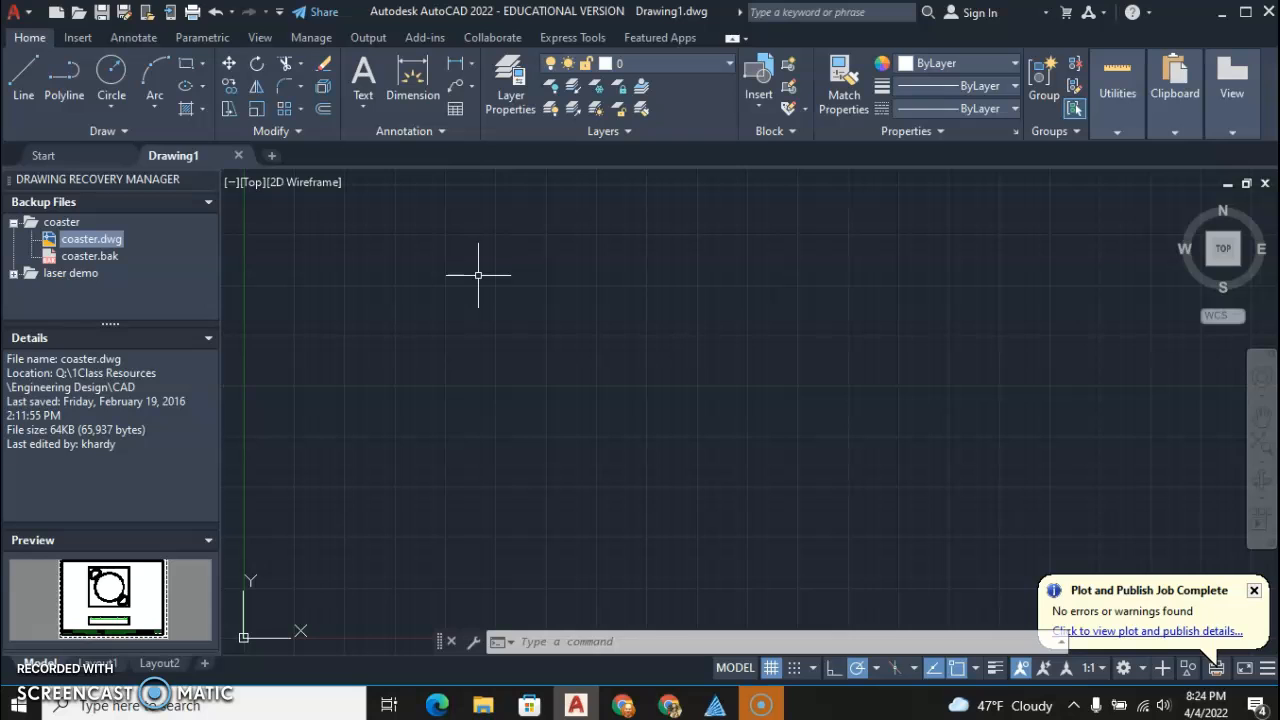
# Import laserCutterInputs (1).pdf from Downloads at scale 1 and place it at a free insertion point in the drawing
pyautogui.click(78, 38)
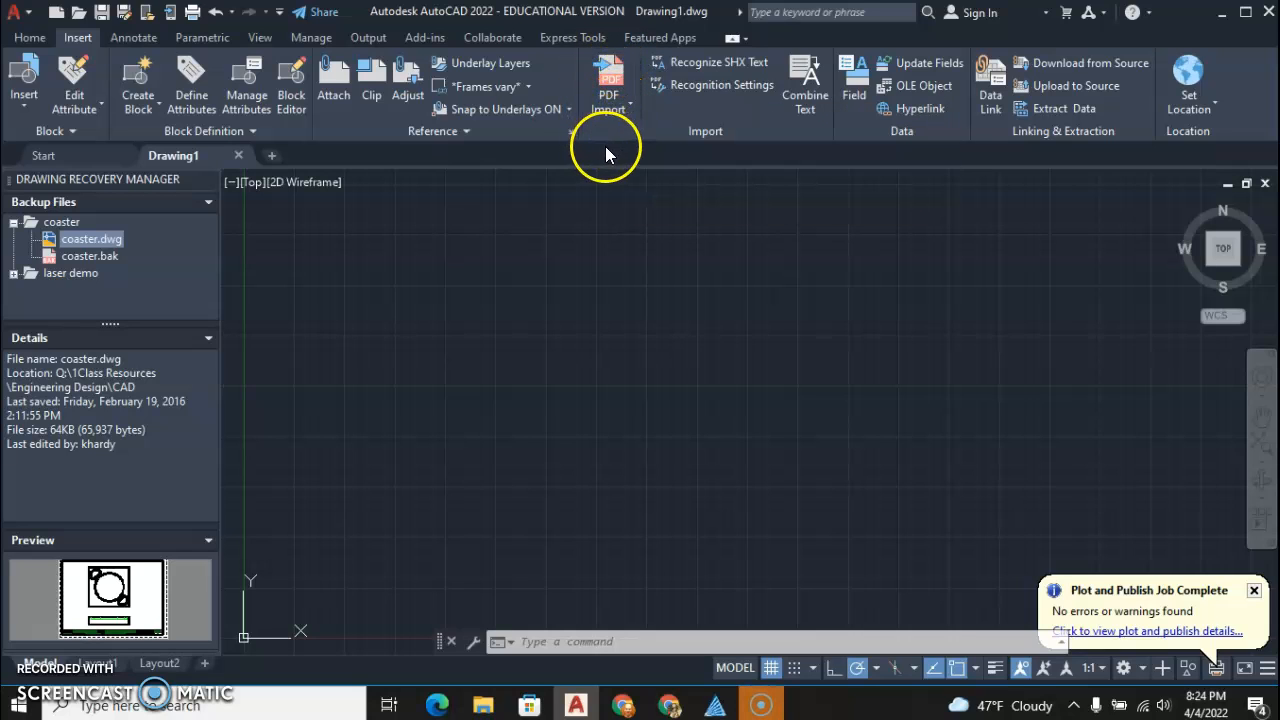
pyautogui.click(629, 106)
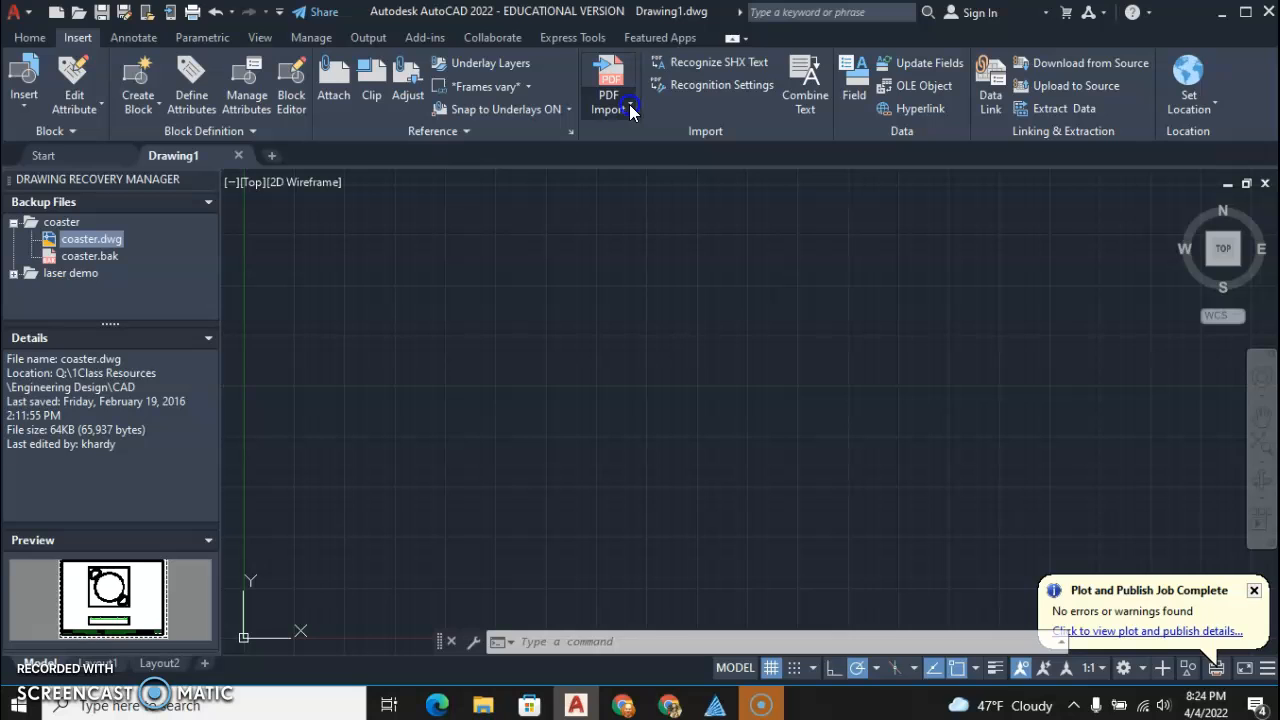
pyautogui.click(630, 140)
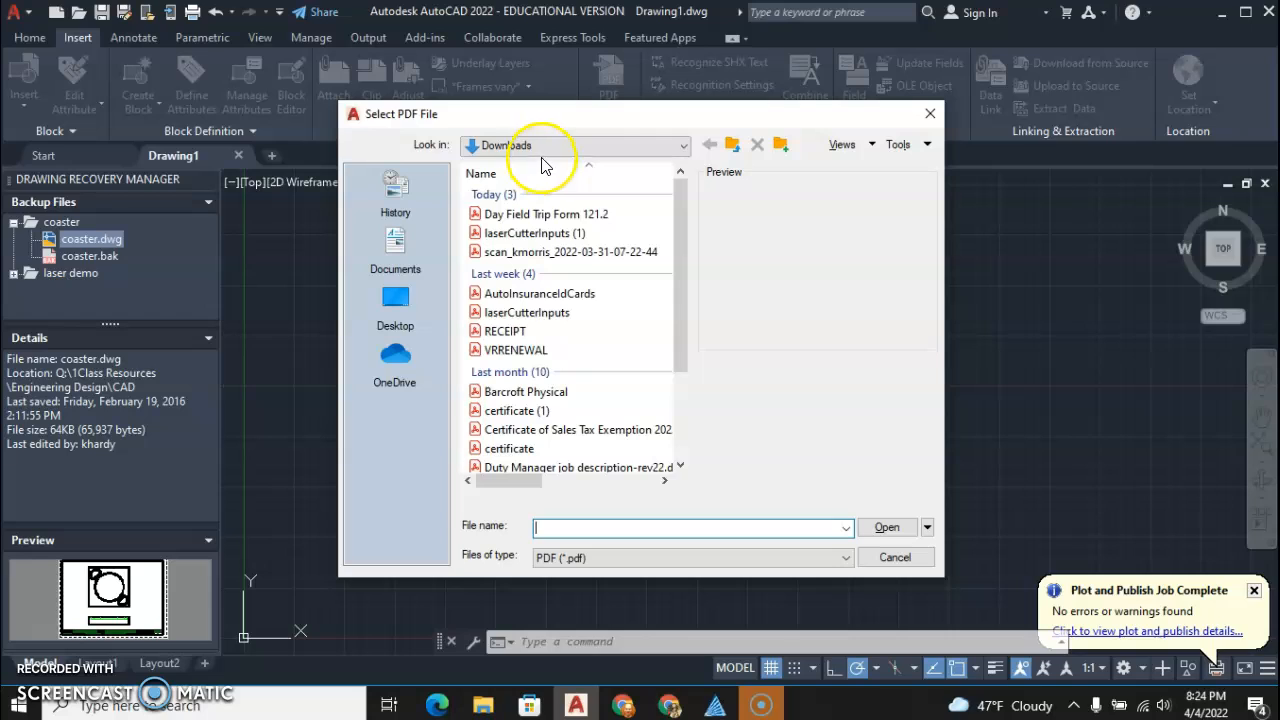
pyautogui.click(530, 234)
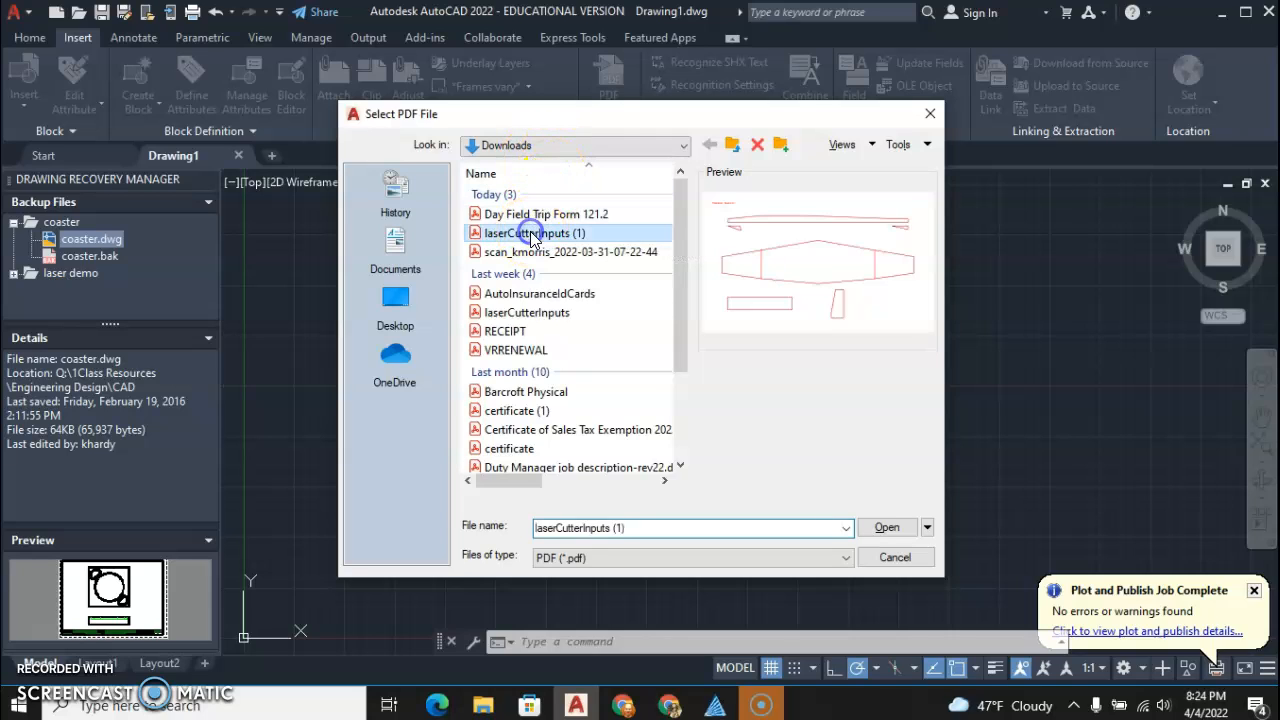
pyautogui.click(884, 522)
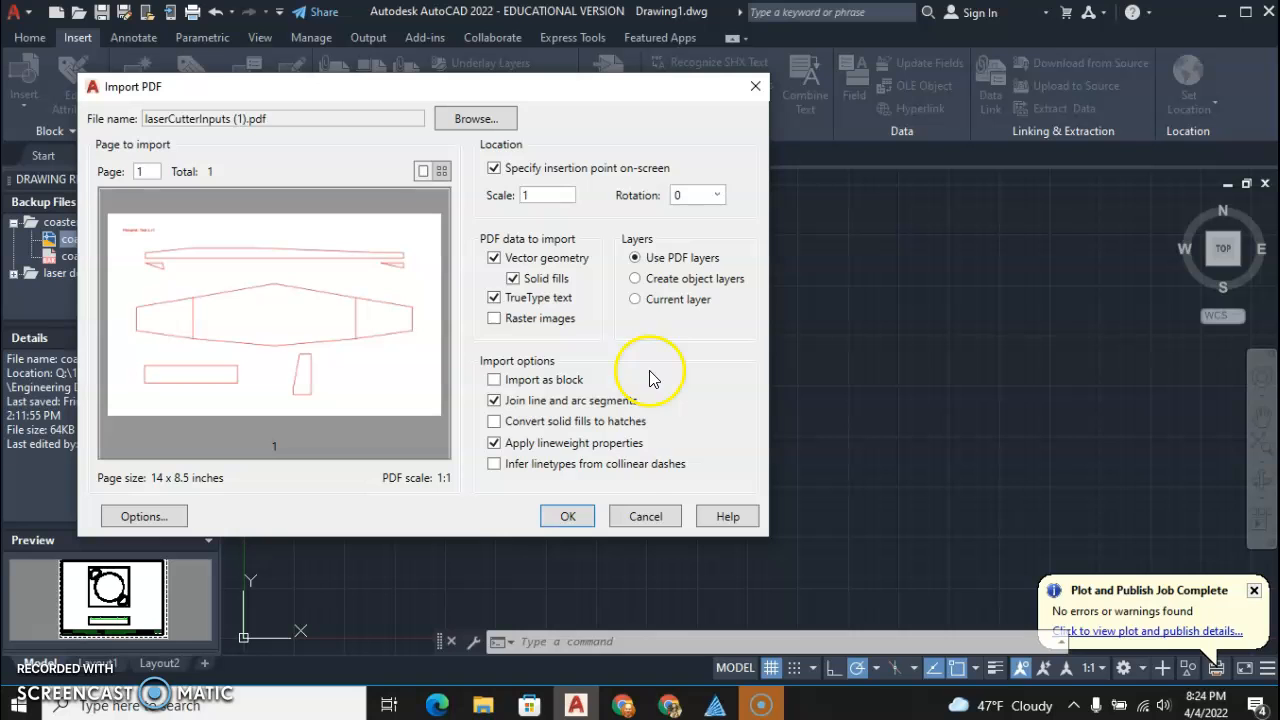
pyautogui.click(567, 517)
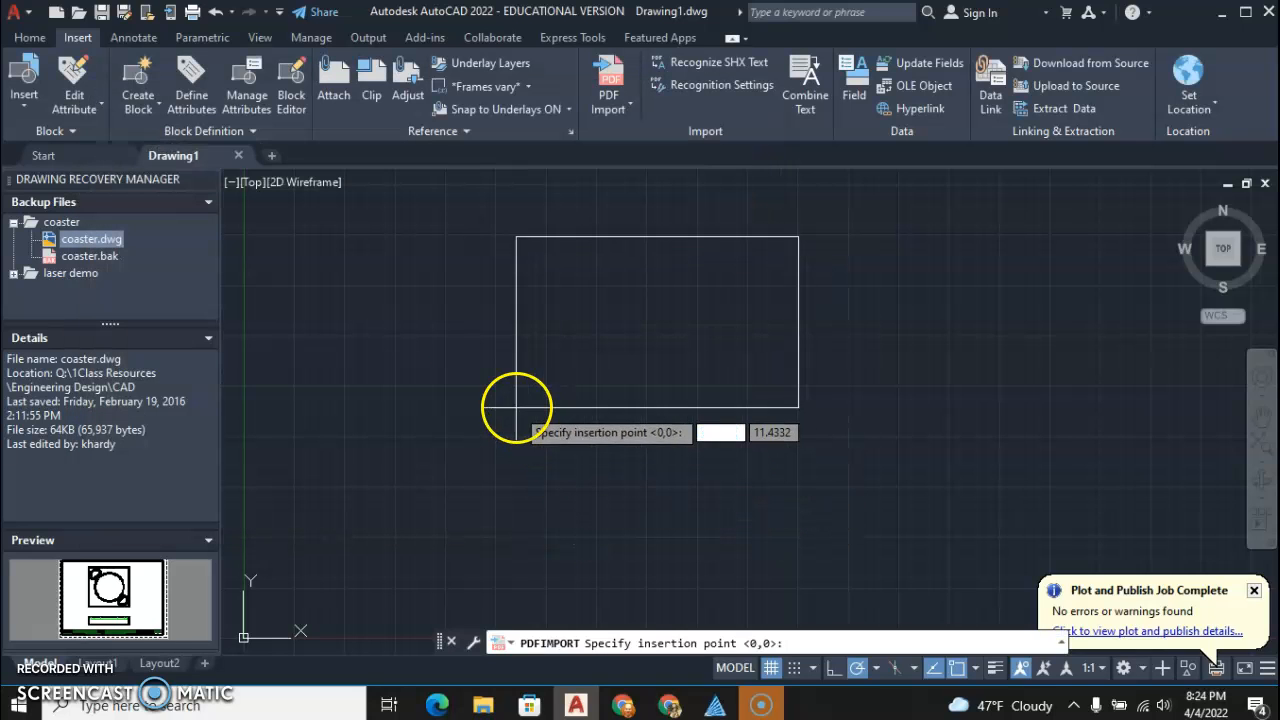
pyautogui.click(505, 403)
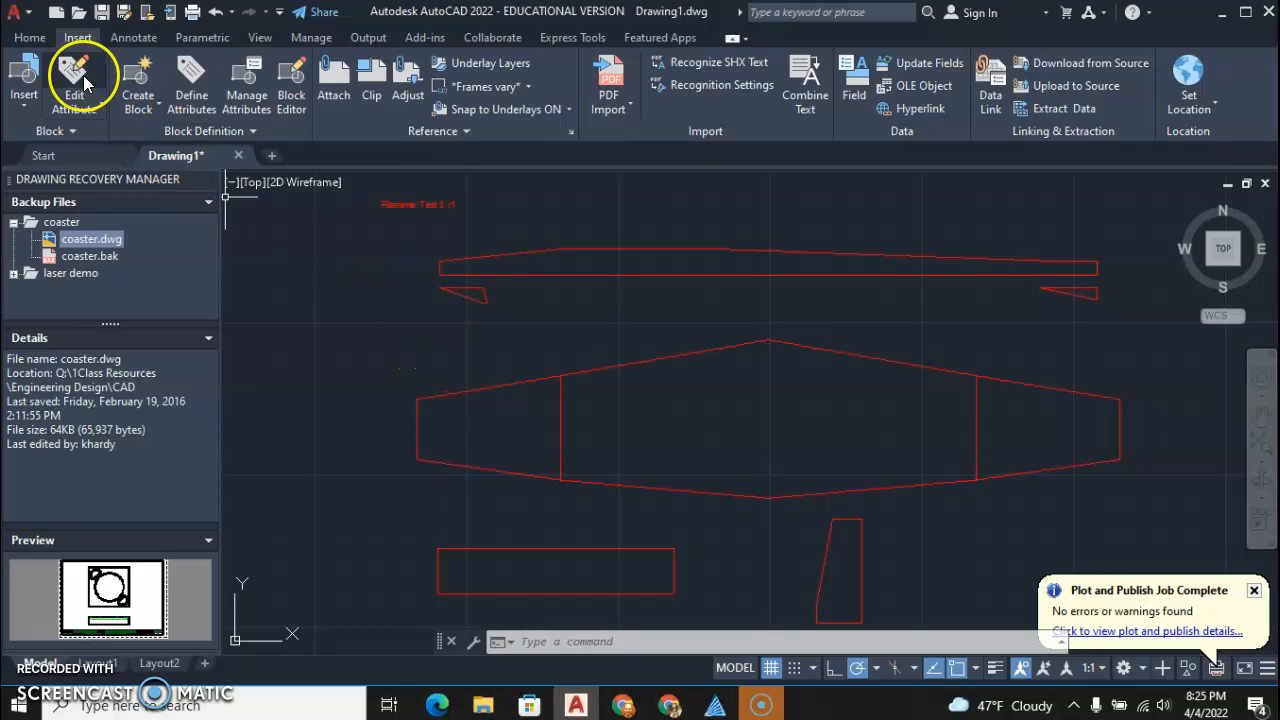
# Draw a 12 by 3 rectangle over the glider's wing outline, starting above and beyond the wing's left tip
pyautogui.click(34, 46)
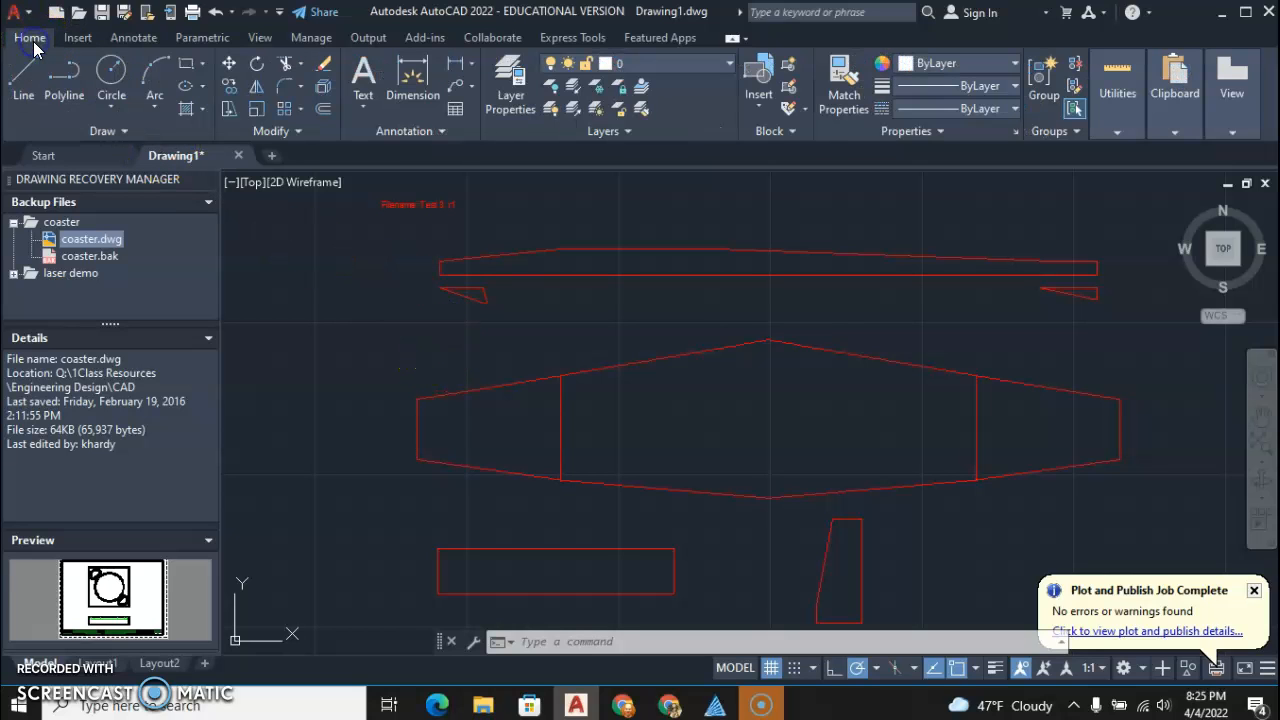
pyautogui.click(188, 66)
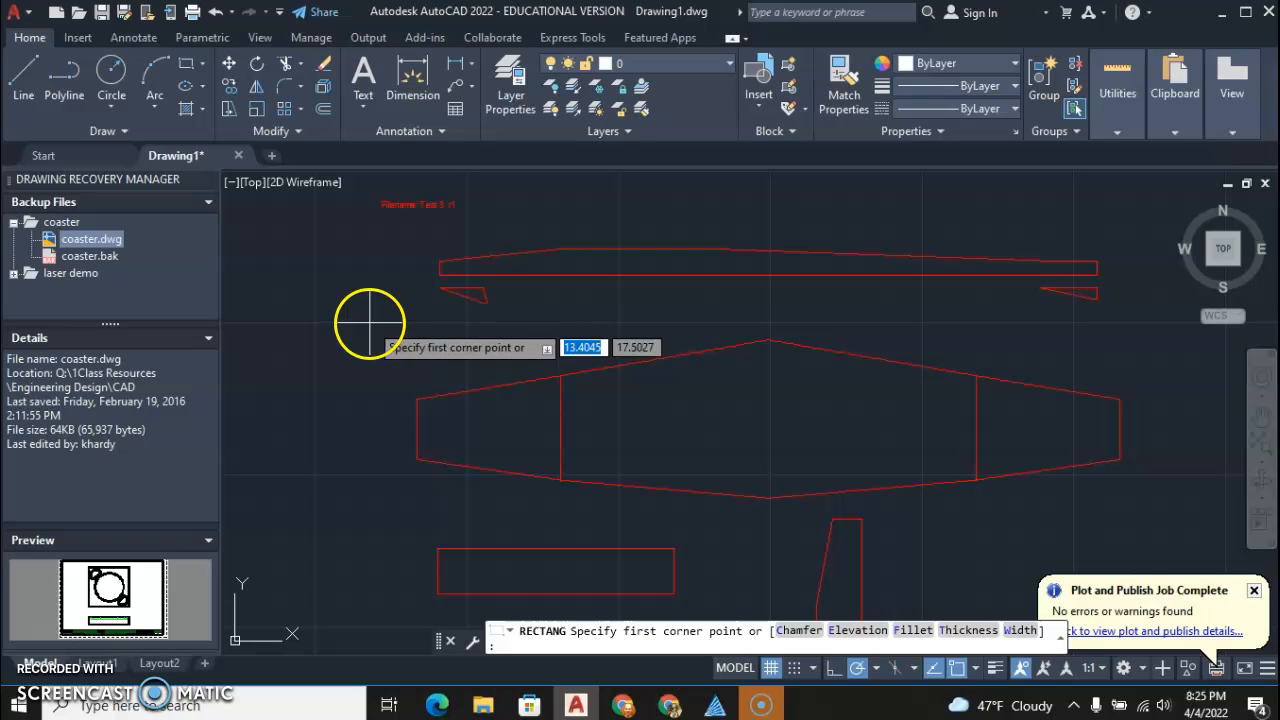
pyautogui.click(370, 320)
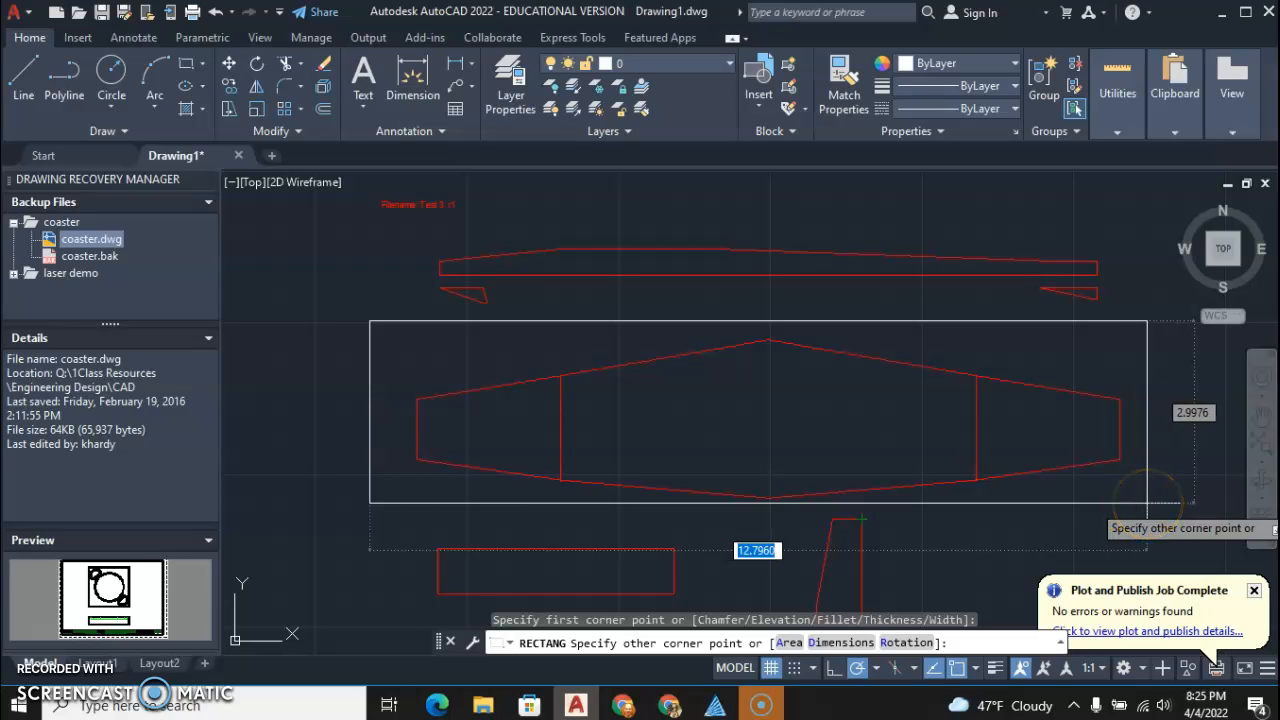
pyautogui.write('12')
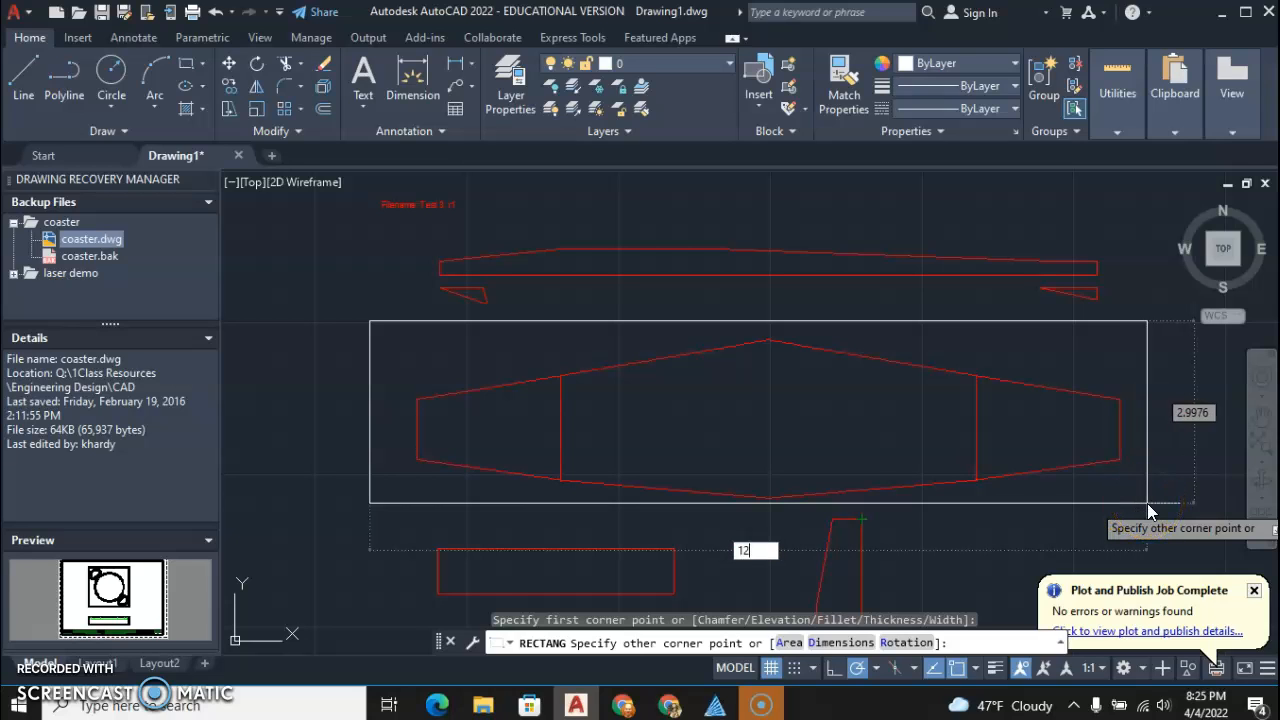
pyautogui.press('Tab')
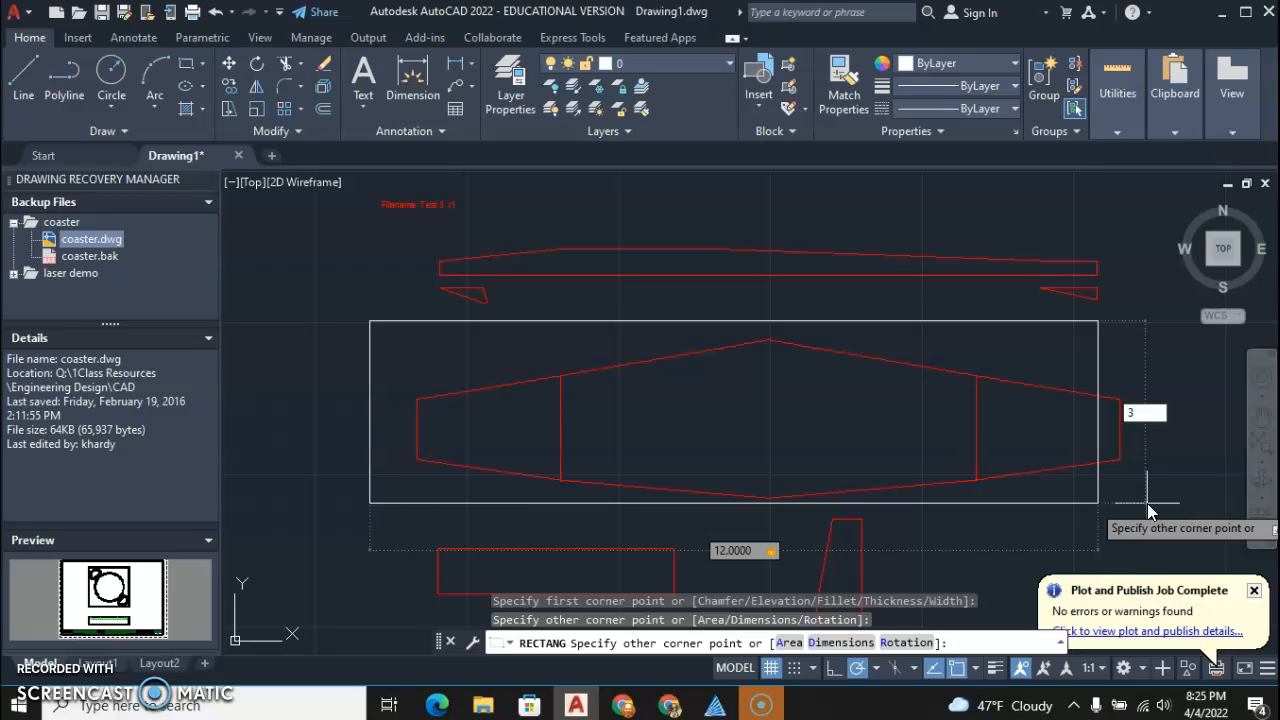
pyautogui.press('Return')
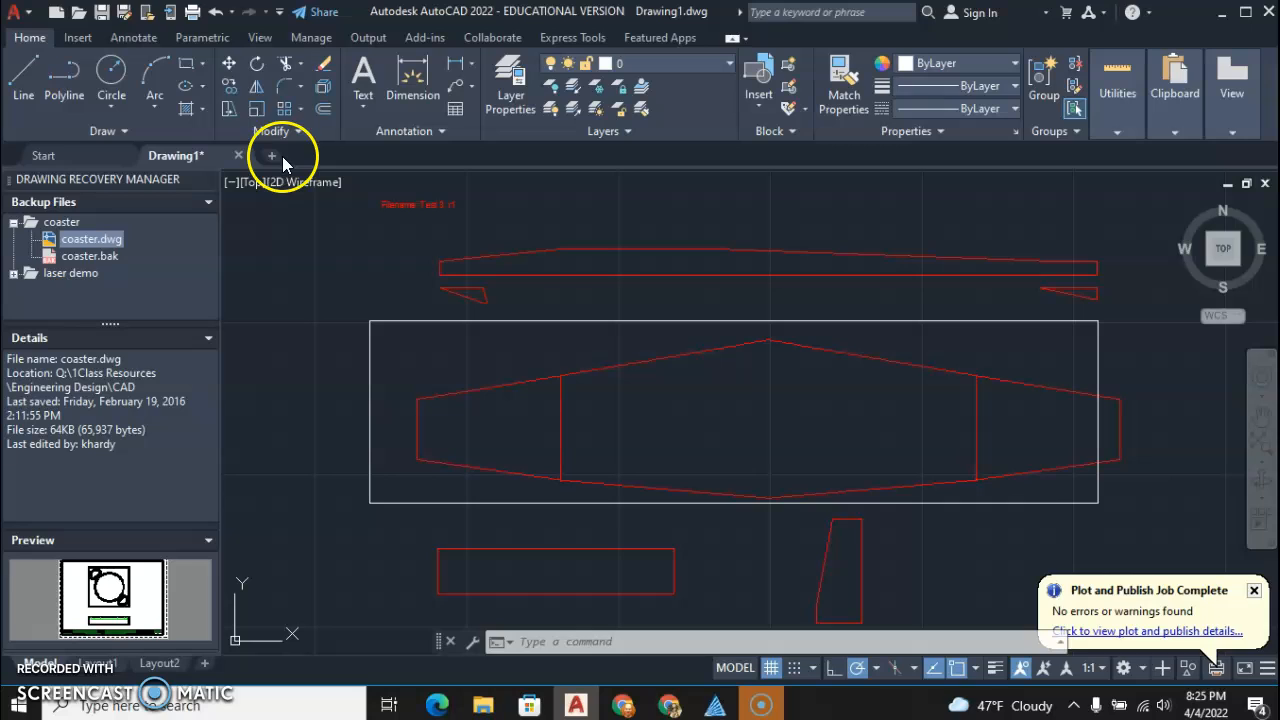
# Move the 12 by 3 rectangle horizontally about 0.62 to the right so it encloses the whole wing outline
pyautogui.click(229, 63)
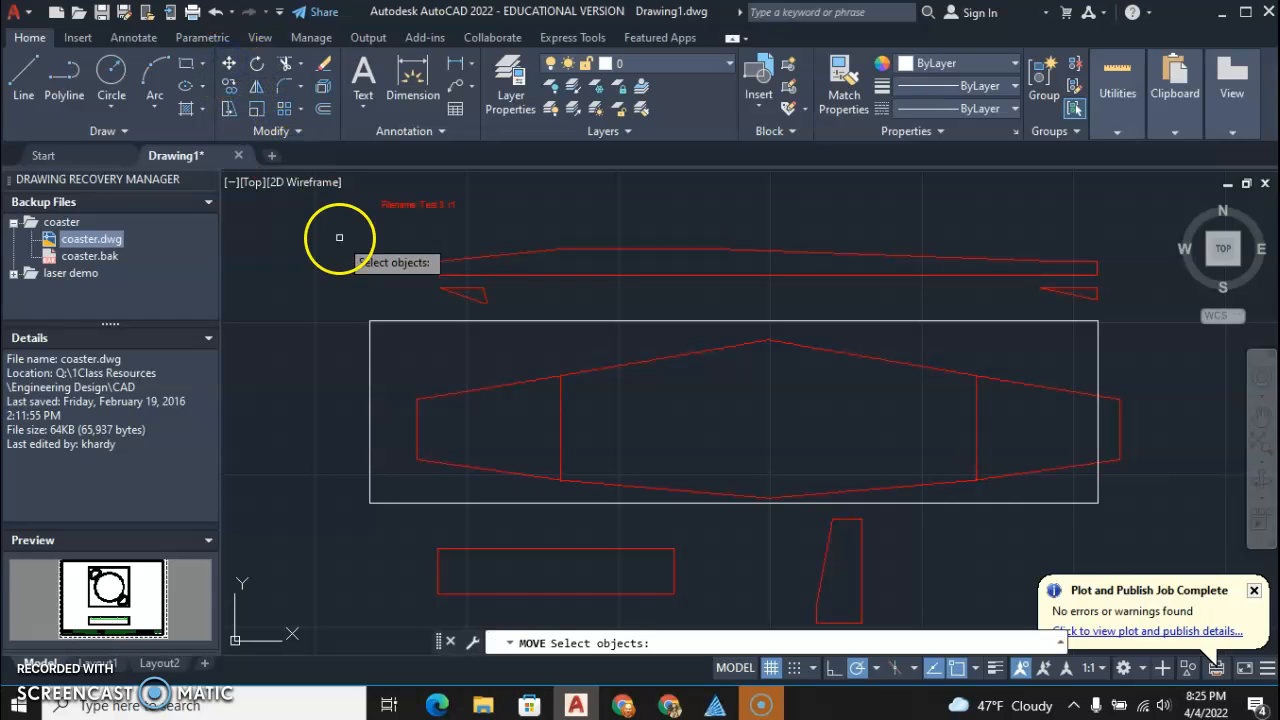
pyautogui.click(370, 330)
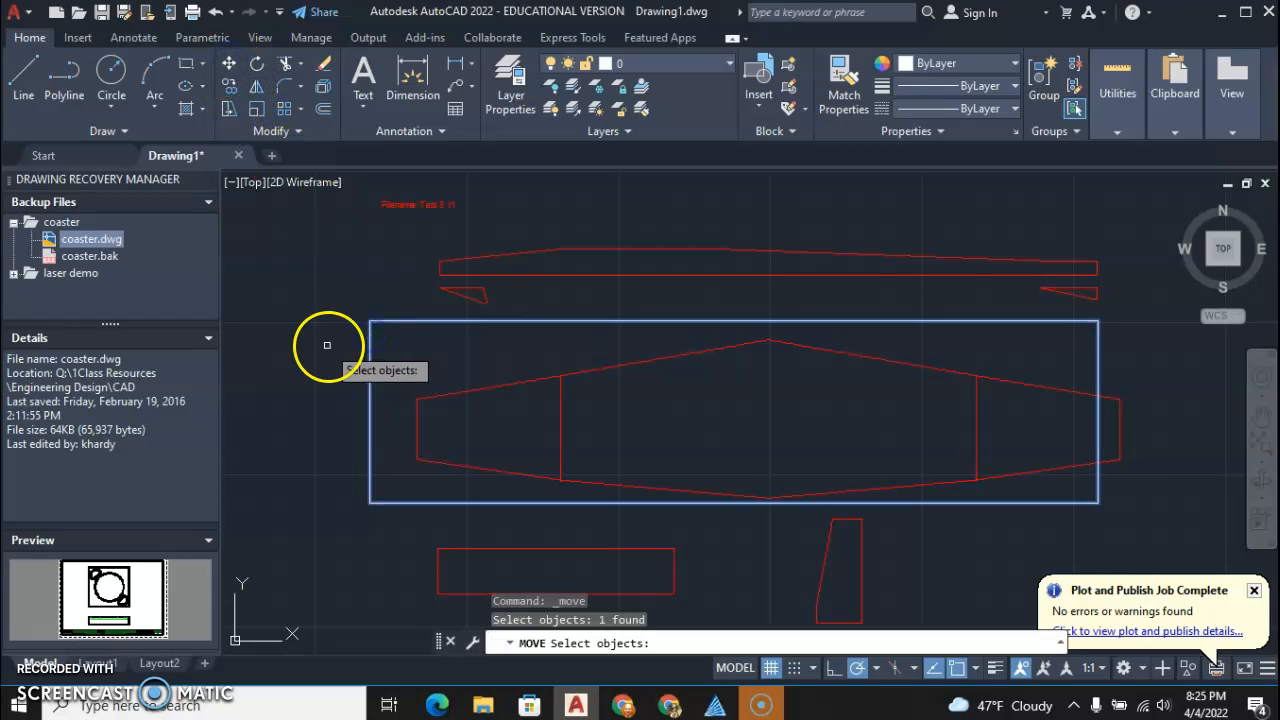
pyautogui.press('Return')
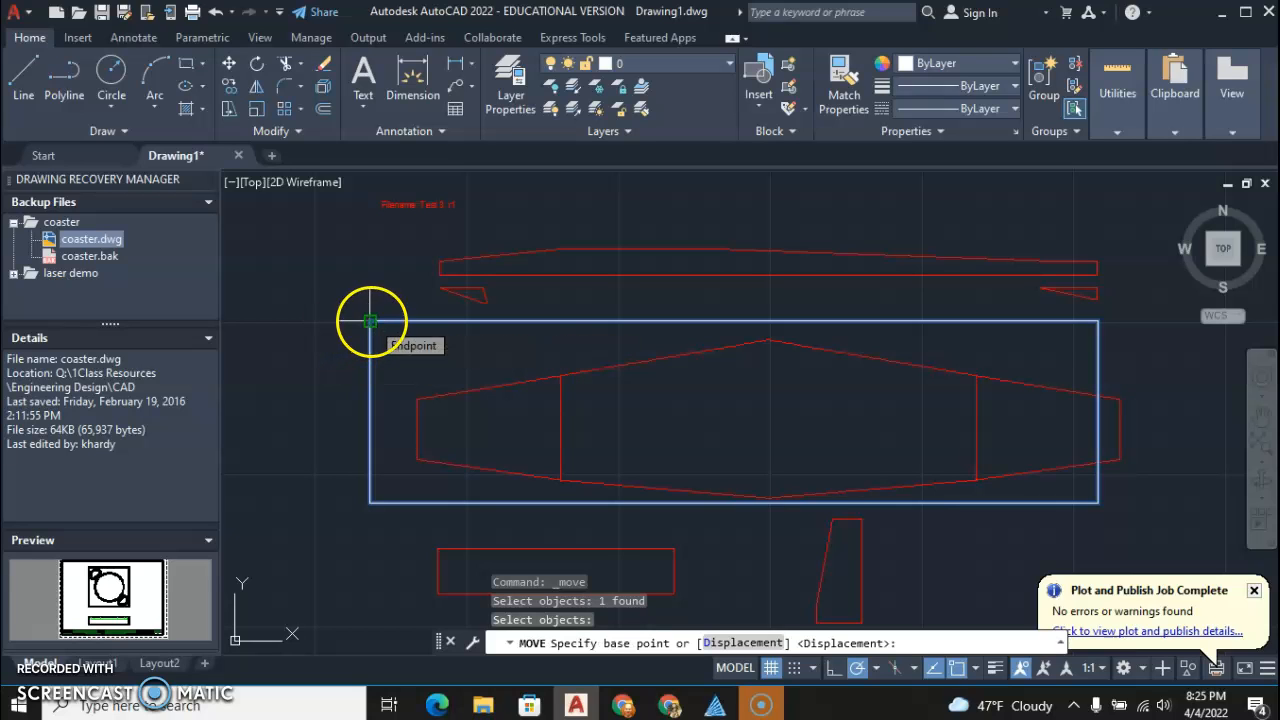
pyautogui.click(370, 321)
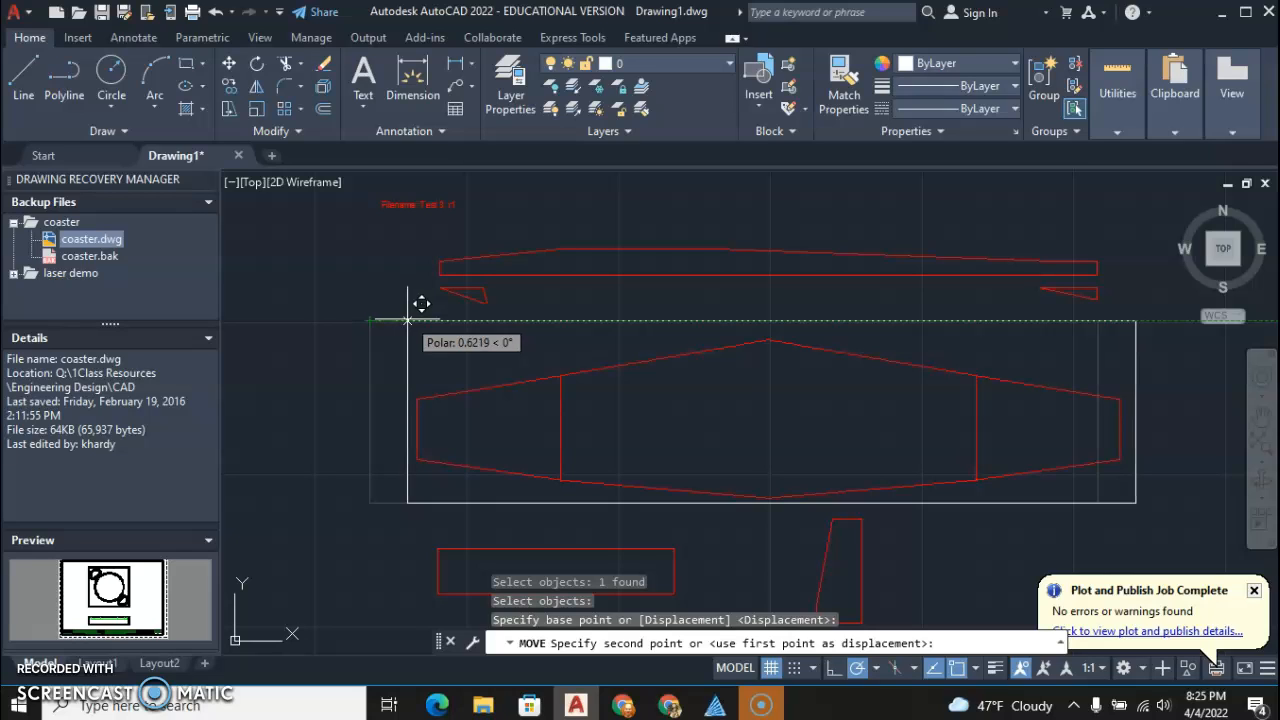
pyautogui.click(407, 320)
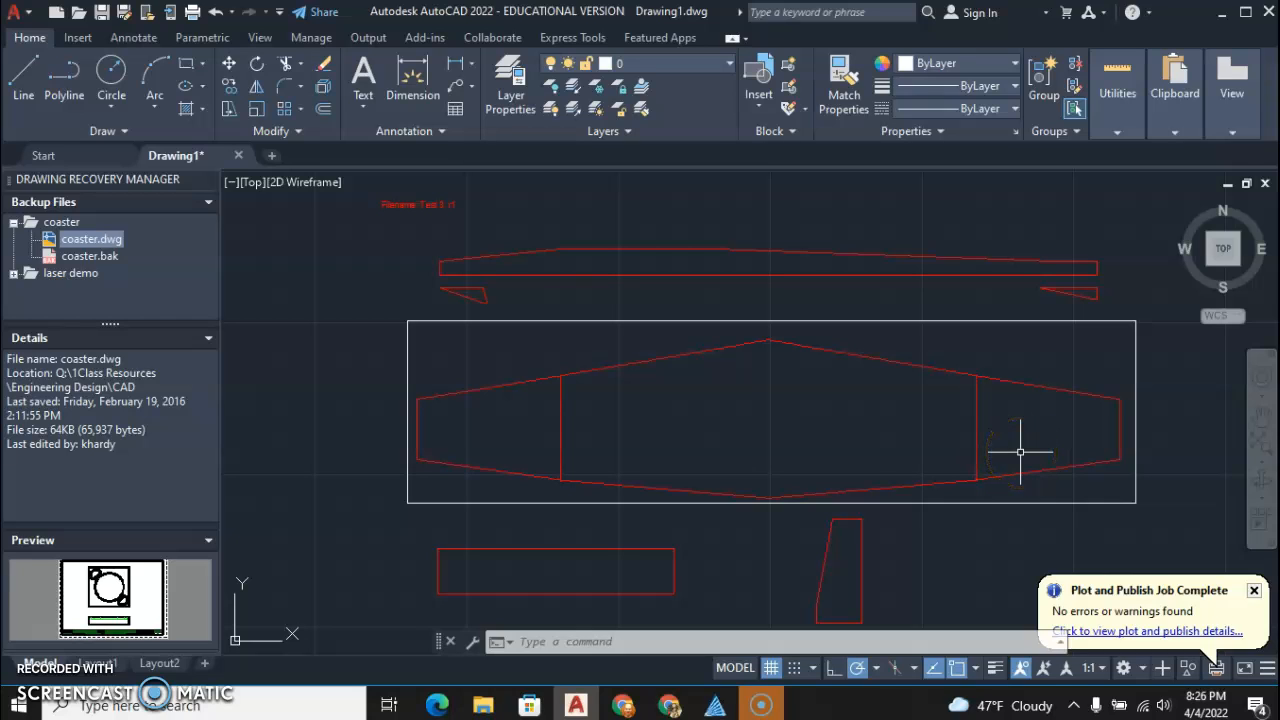
# Move both small triangular pieces about 3.19 straight down into the rectangle, below the wing tips
pyautogui.click(1110, 307)
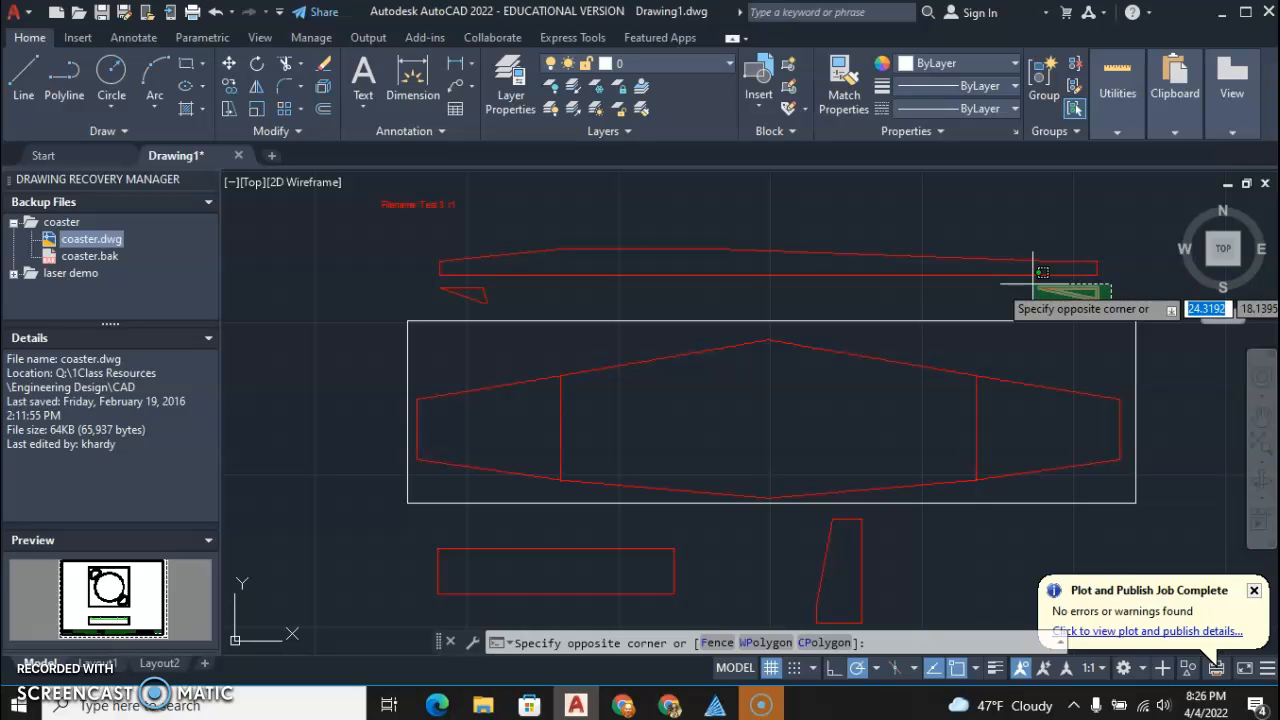
pyautogui.click(425, 279)
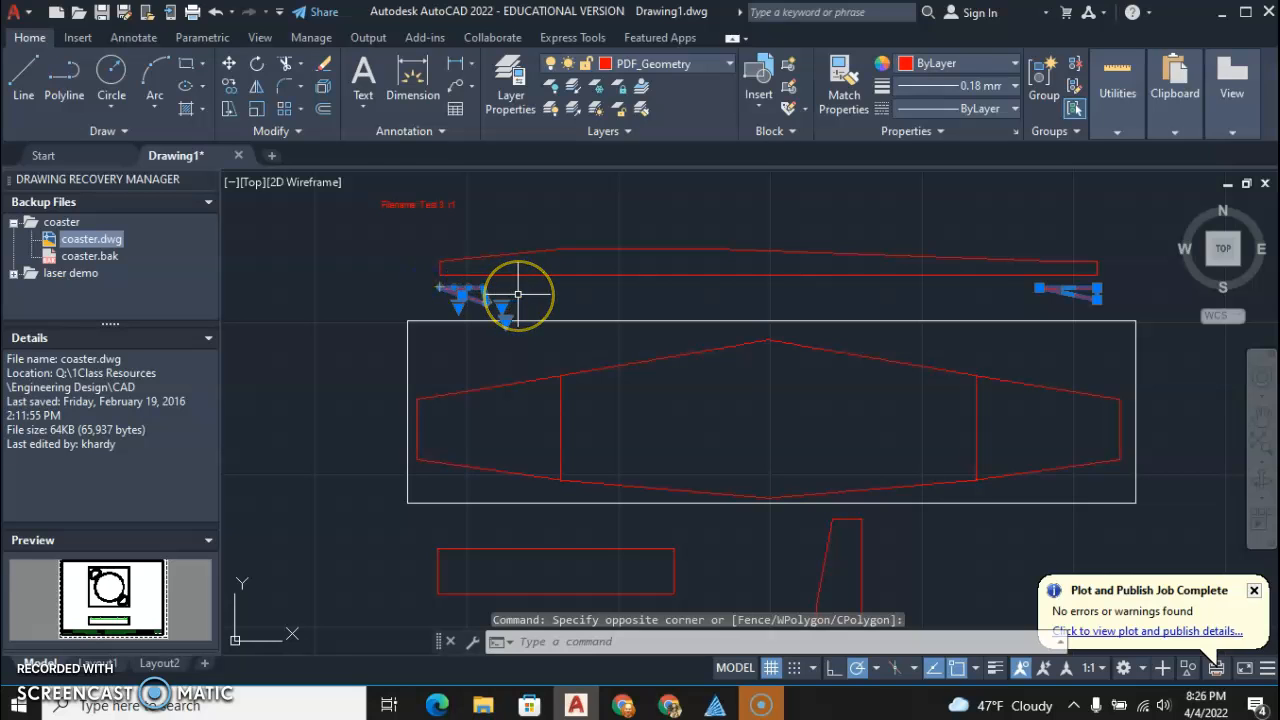
pyautogui.click(229, 64)
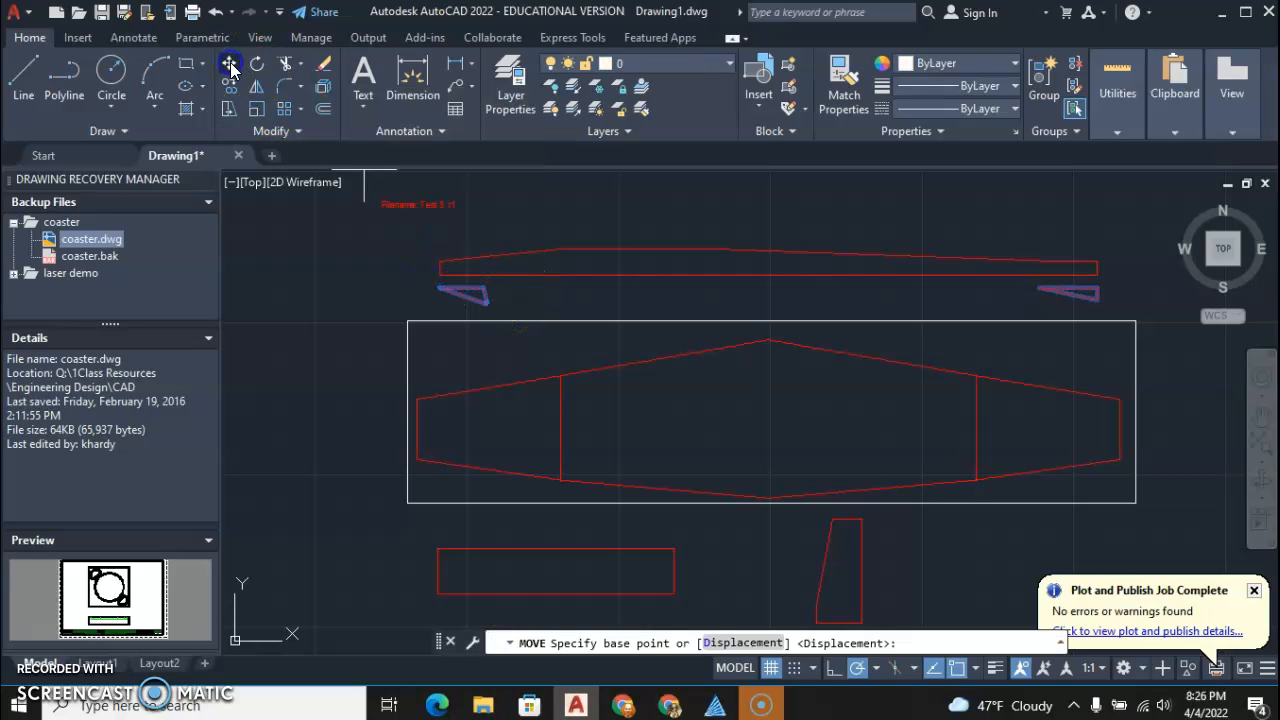
pyautogui.click(440, 287)
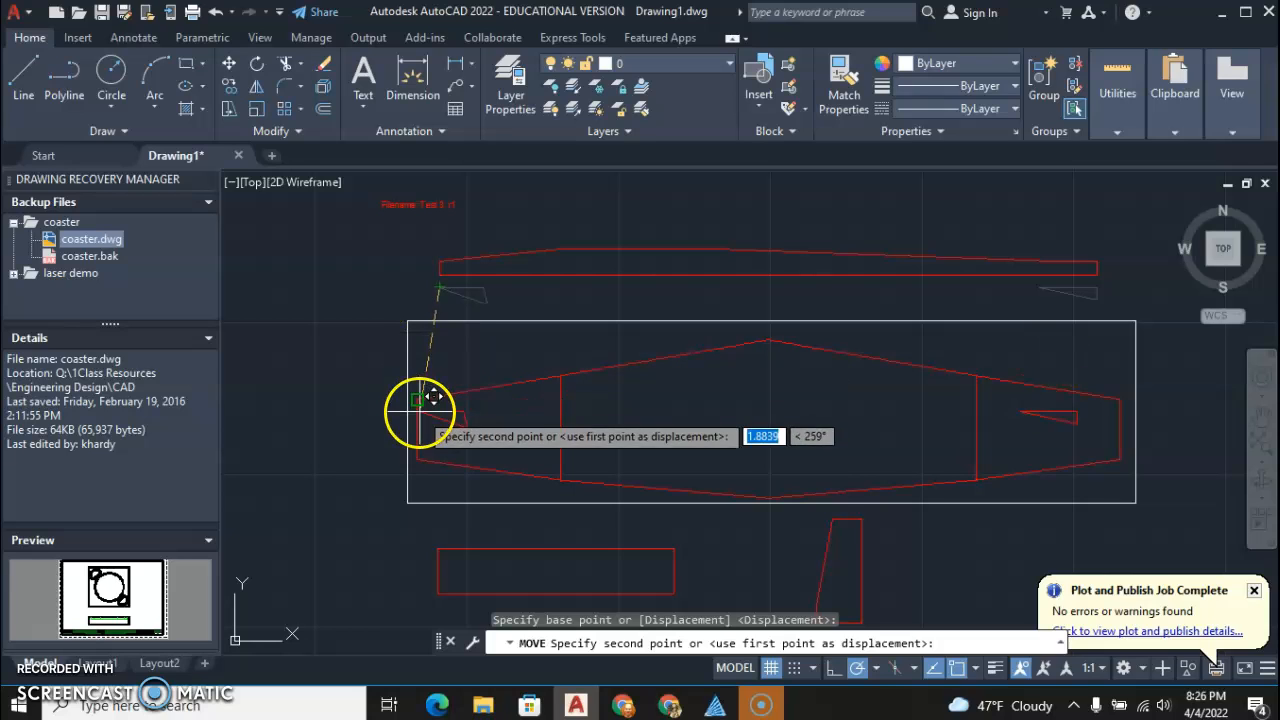
pyautogui.click(438, 479)
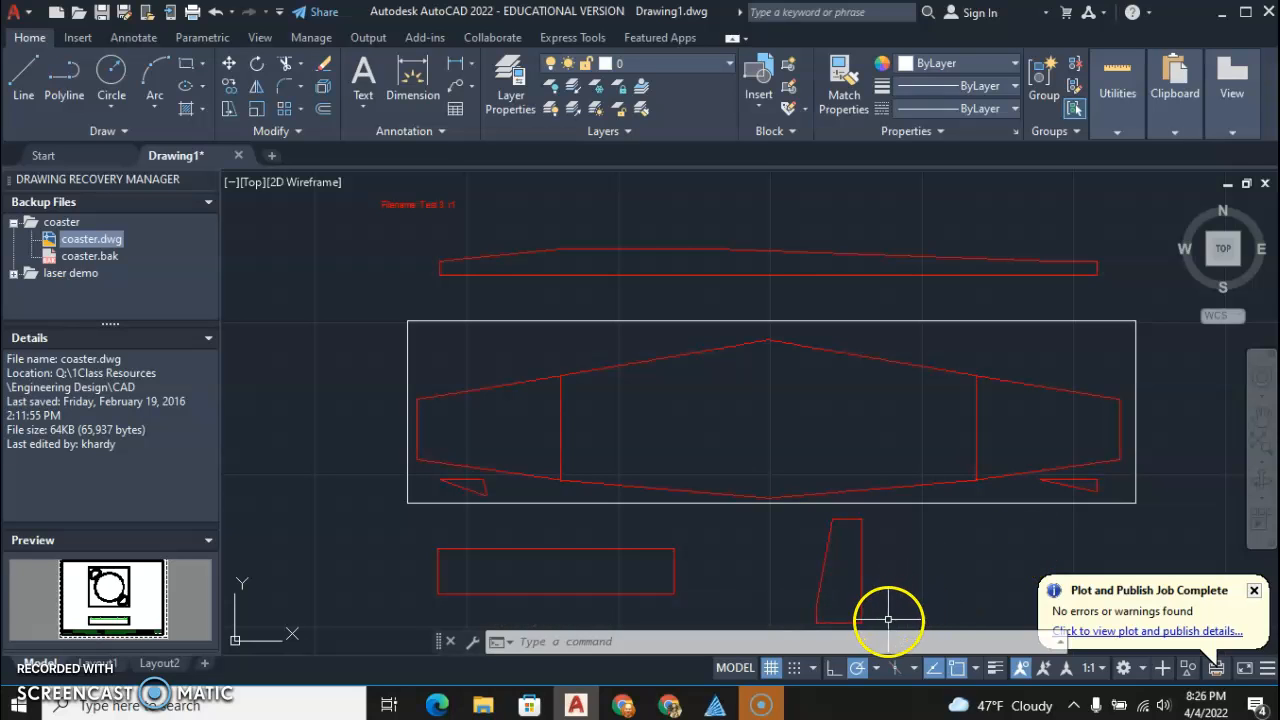
# Rotate the tapered fin piece below the rectangle 90° counterclockwise about its lower-right corner
pyautogui.click(884, 627)
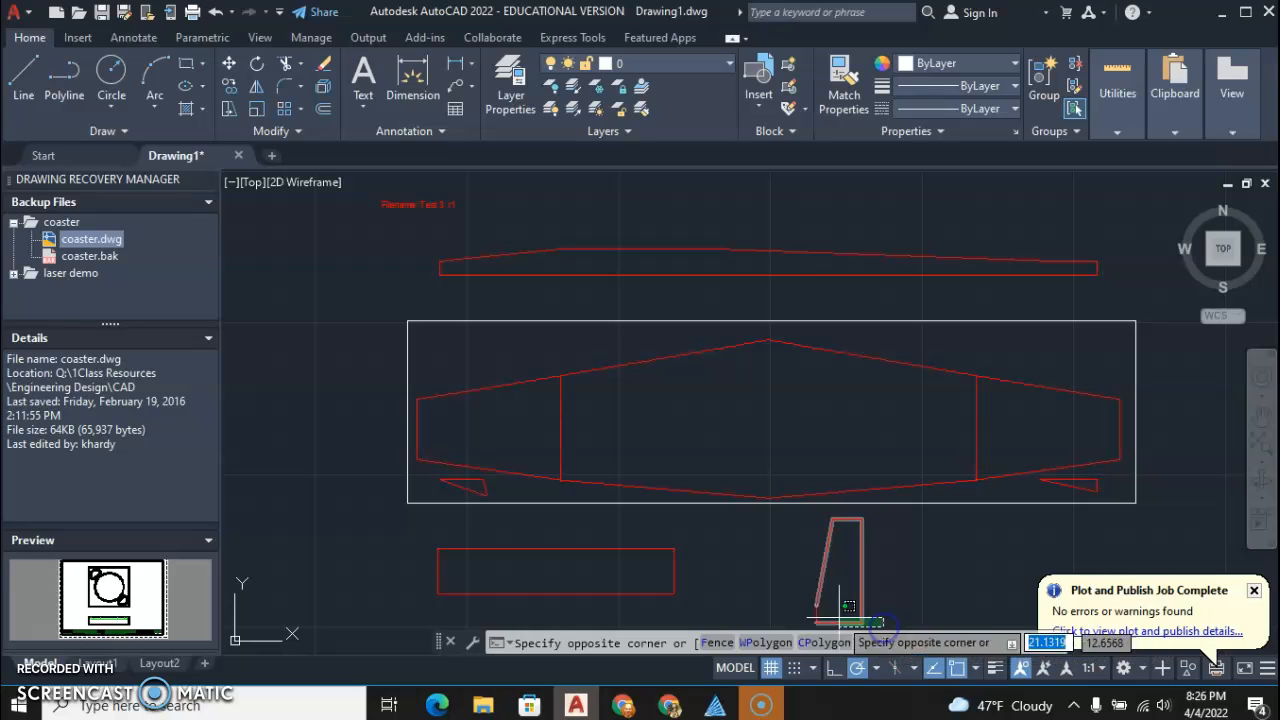
pyautogui.click(803, 537)
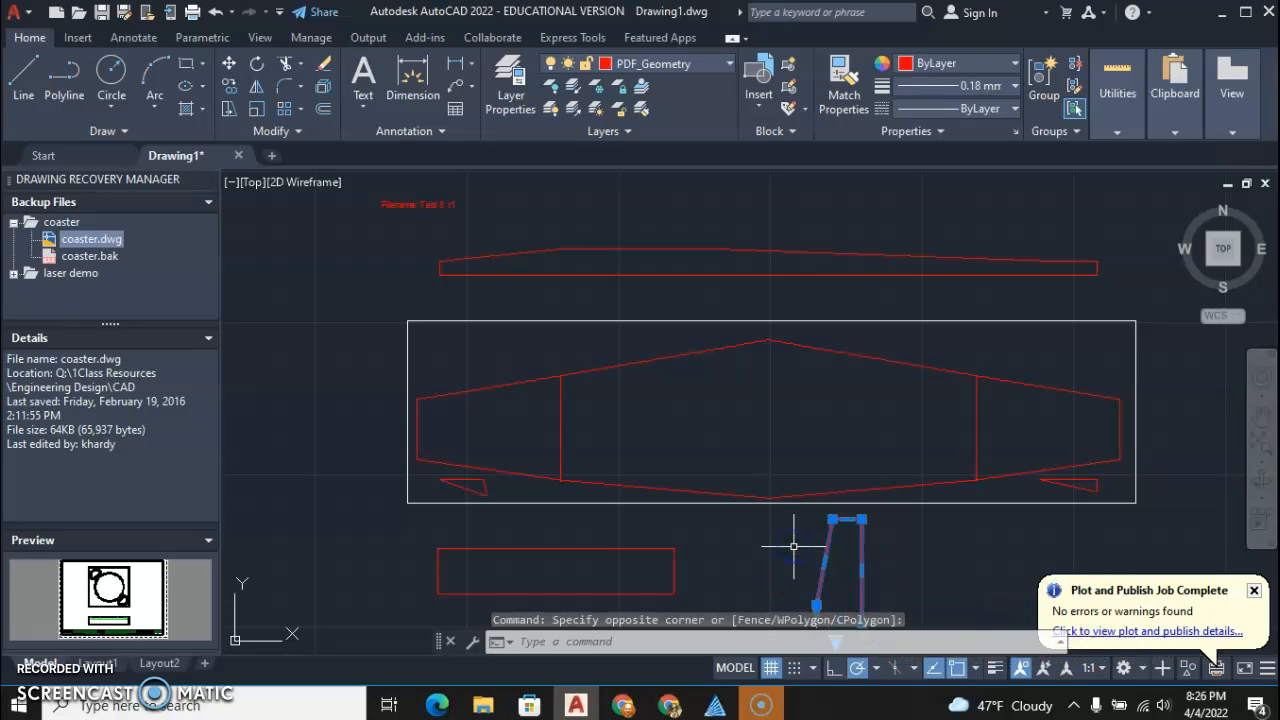
pyautogui.click(259, 67)
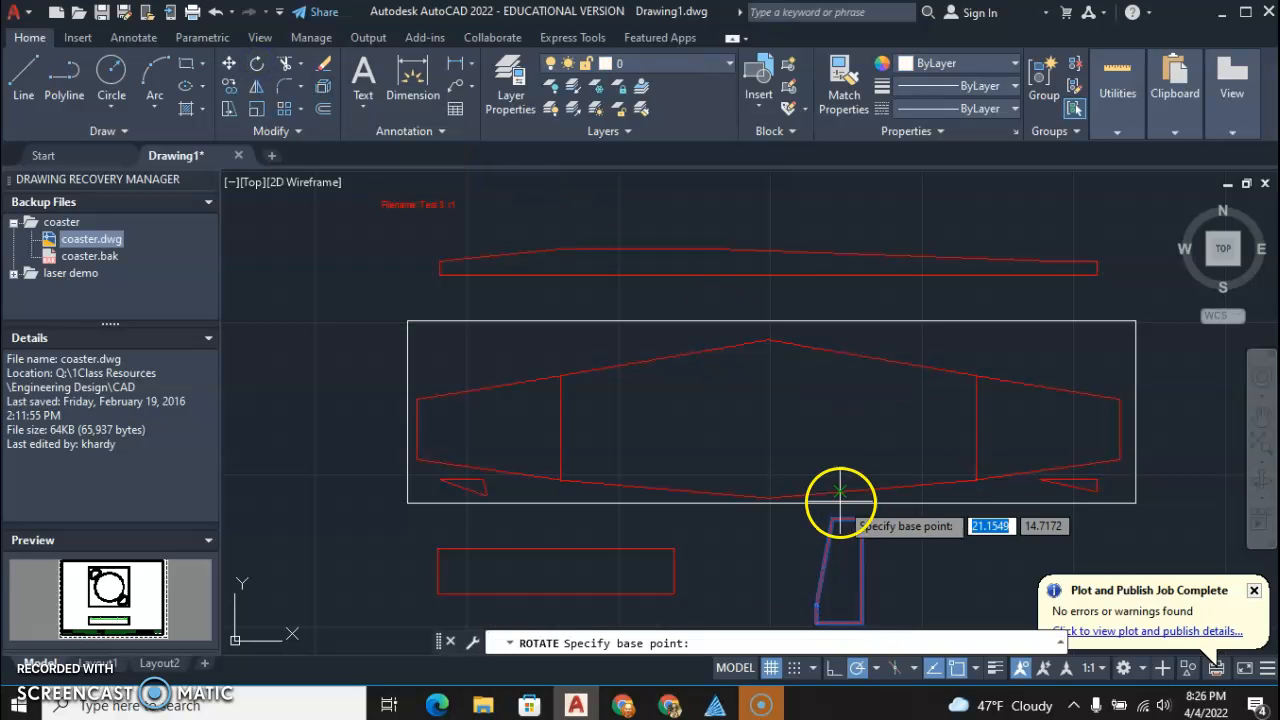
pyautogui.click(860, 613)
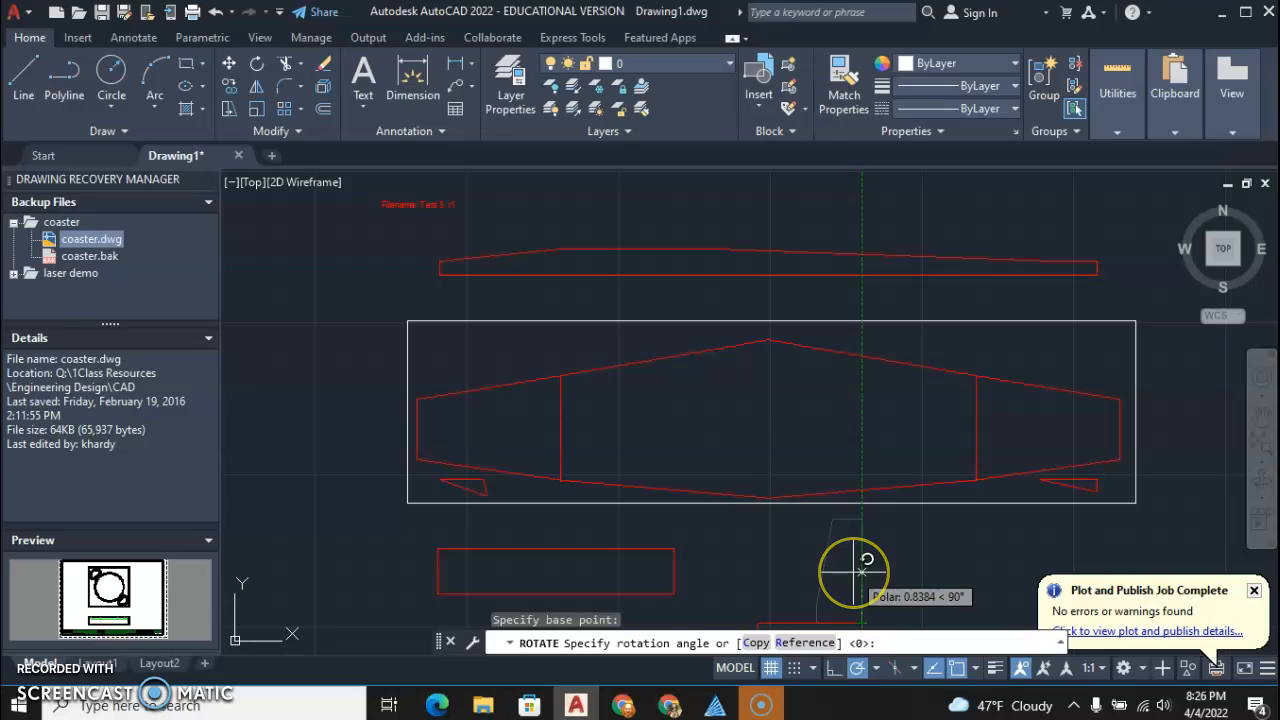
pyautogui.press('Return')
pyautogui.click(866, 611)
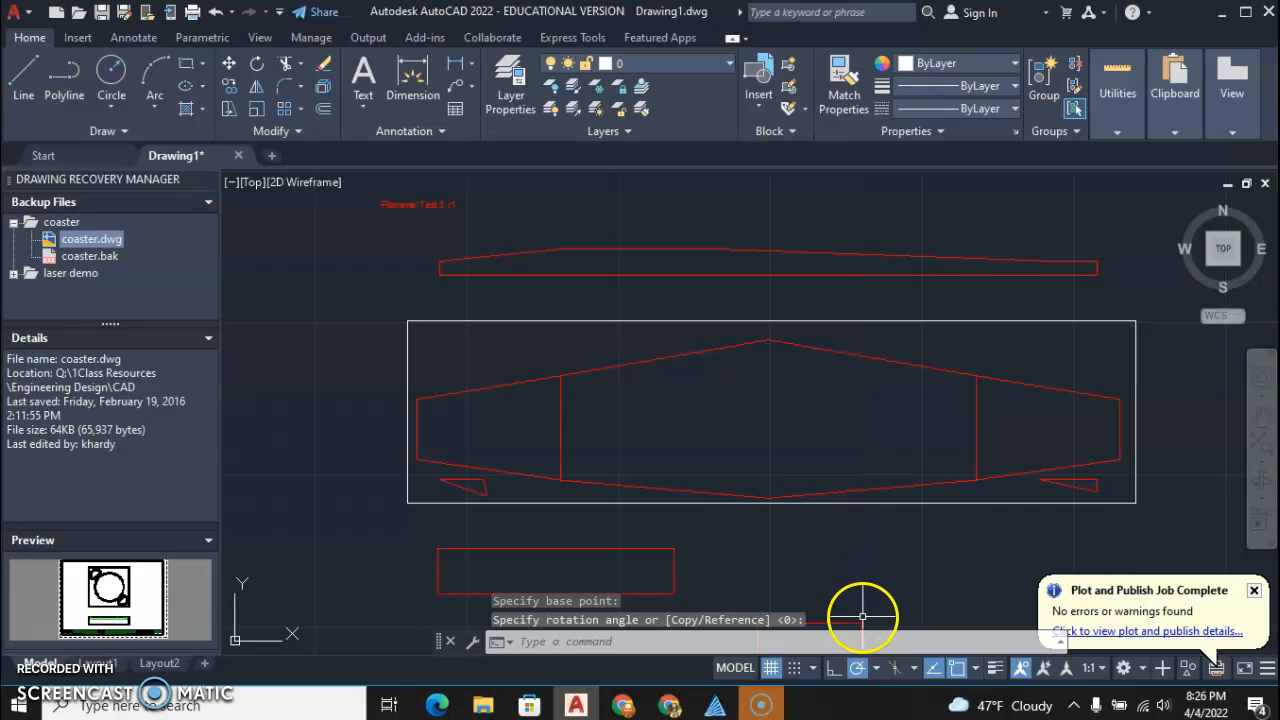
# Move the rotated fin piece about 6.2 up and to the right, into the rectangle's upper-right corner above the wing
pyautogui.click(857, 621)
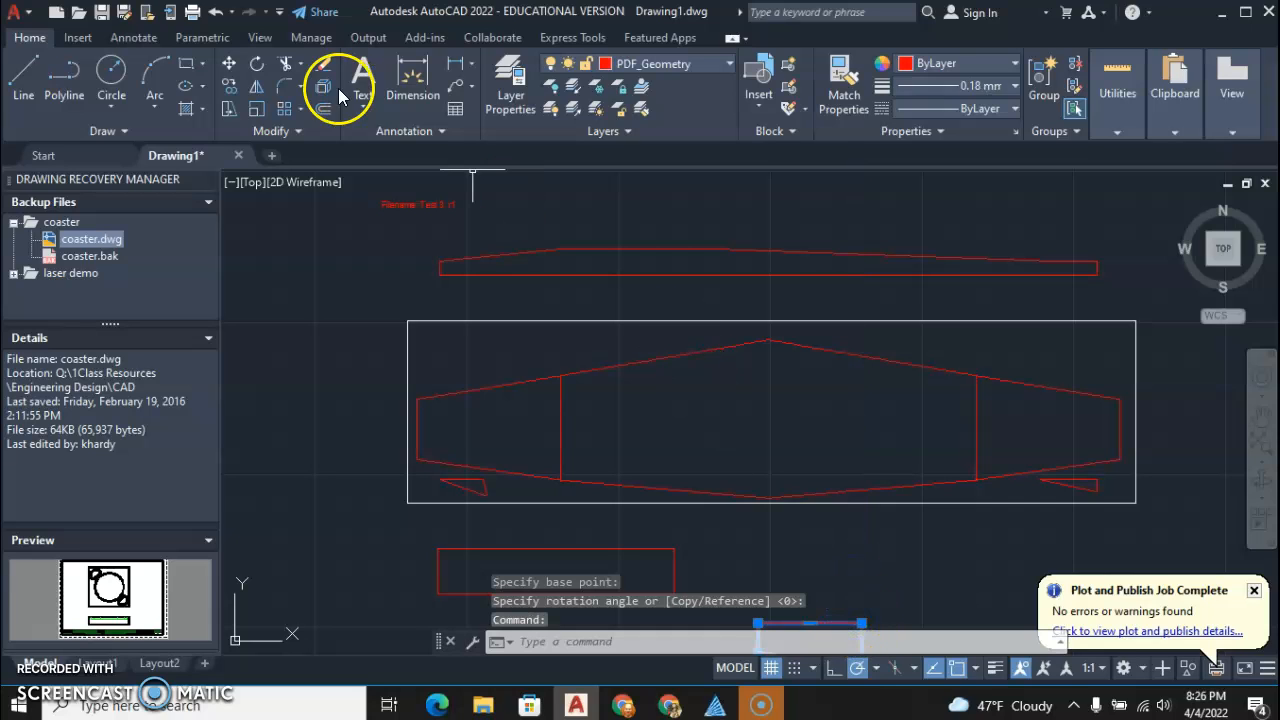
pyautogui.click(231, 62)
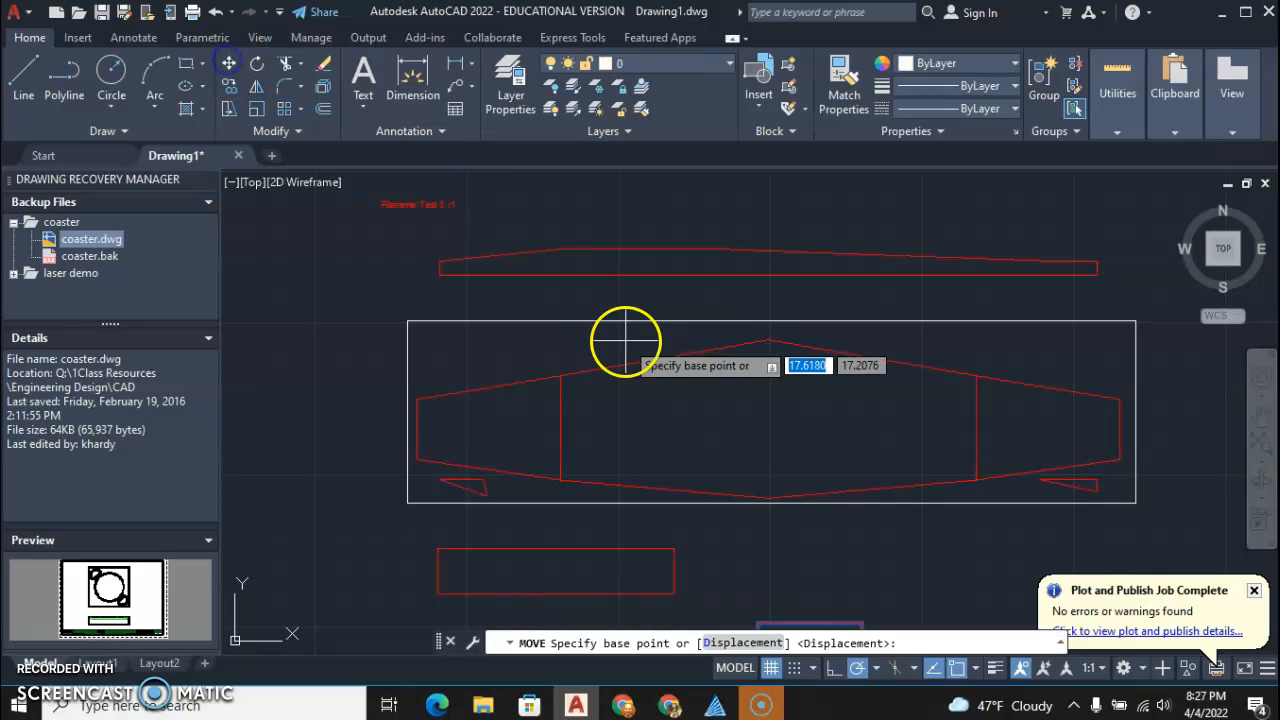
pyautogui.click(866, 621)
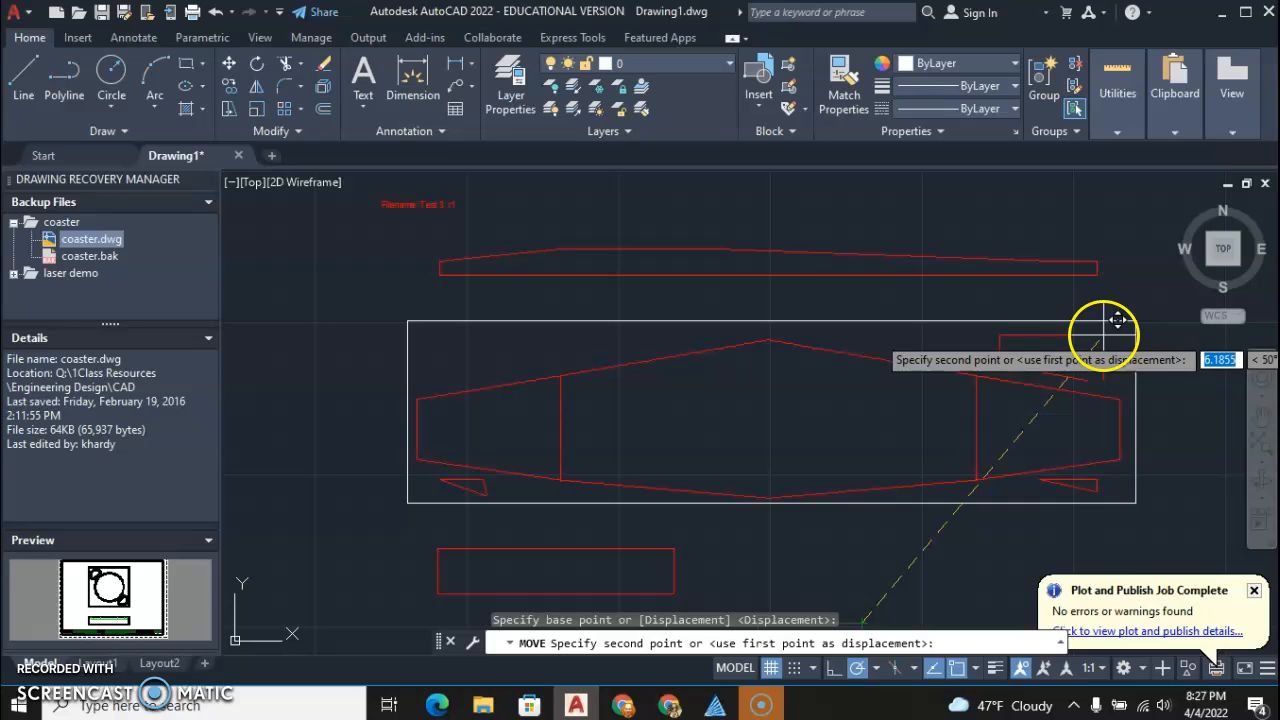
pyautogui.click(1110, 328)
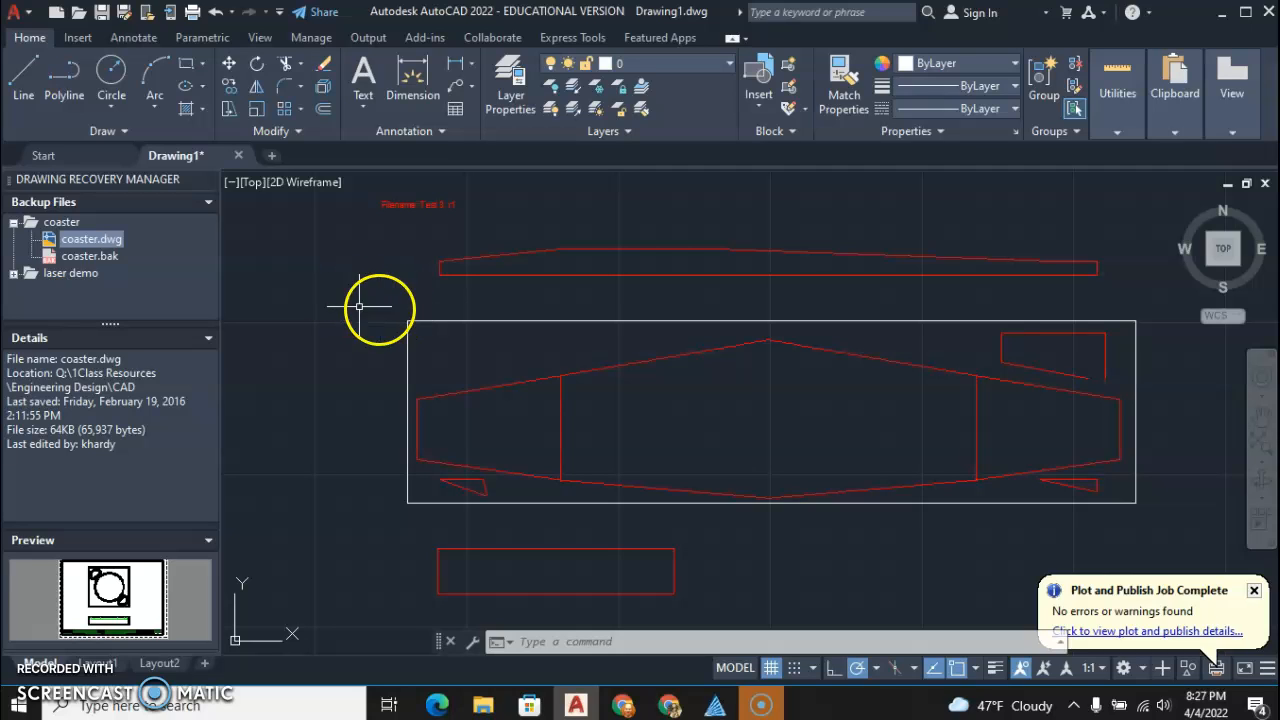
# Begin plotting the drawing with Full Spectrum Engineering Driver as the plotter
pyautogui.click(193, 14)
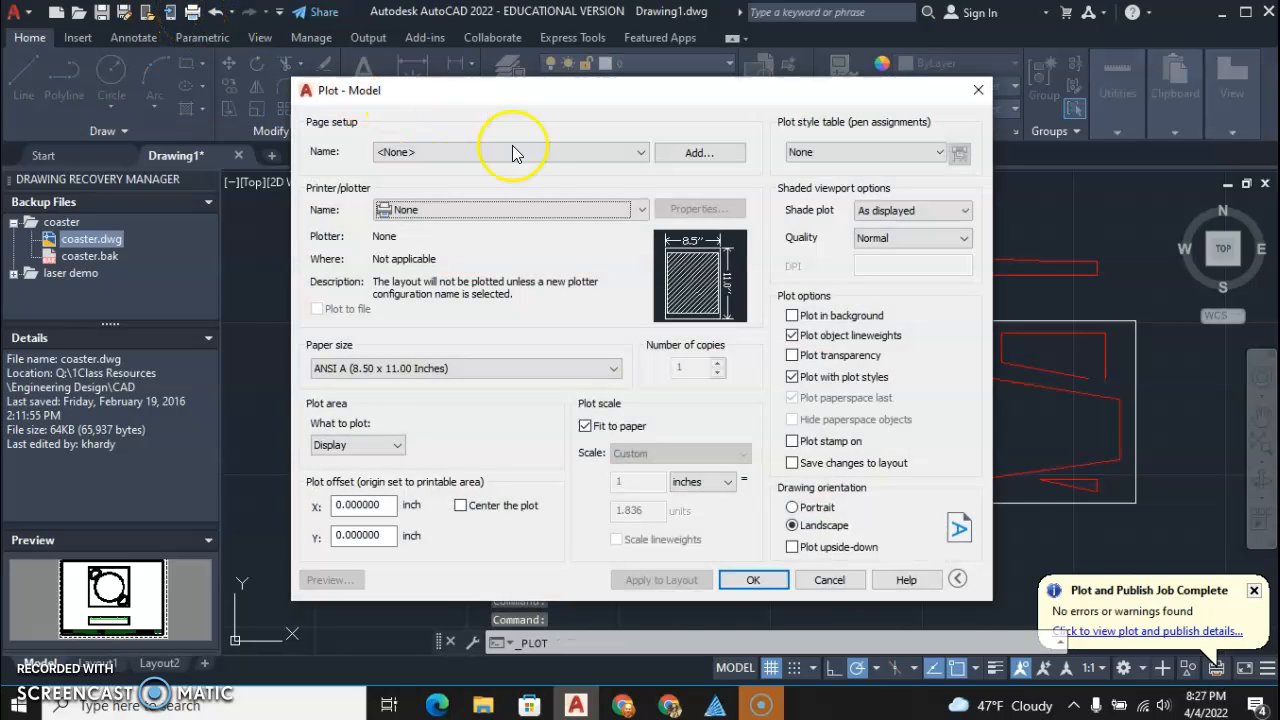
pyautogui.click(641, 210)
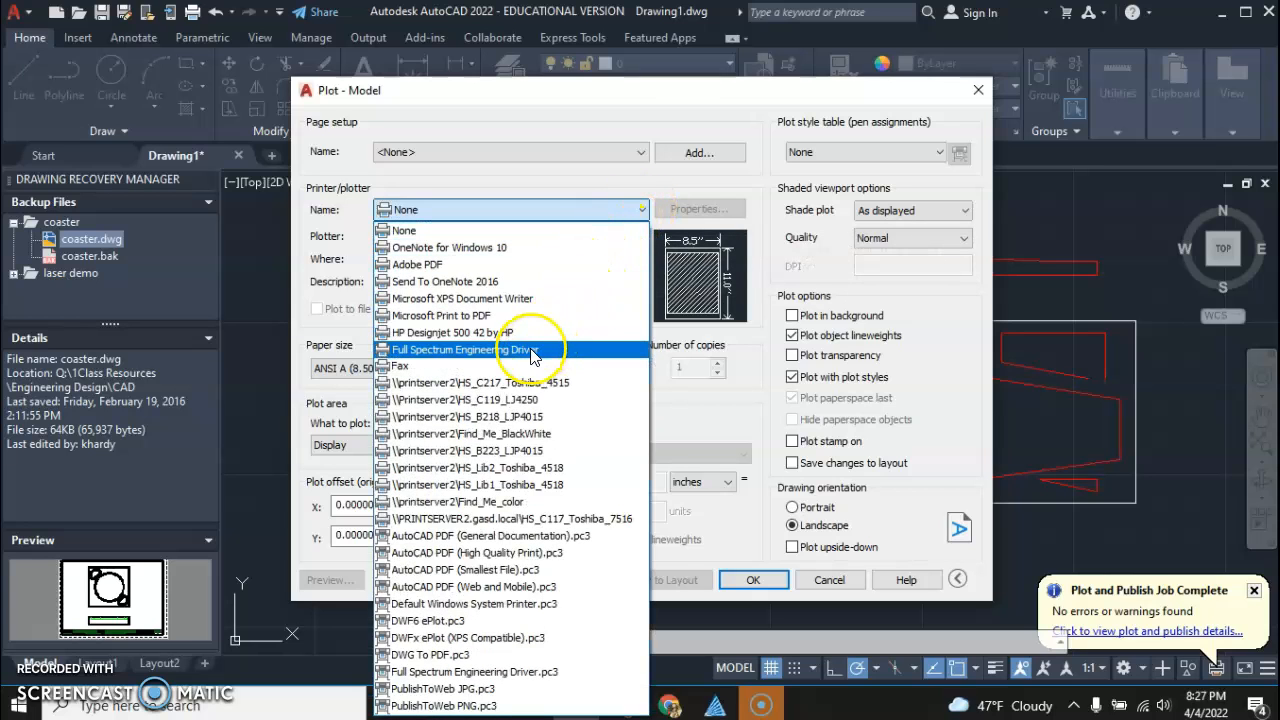
pyautogui.click(467, 350)
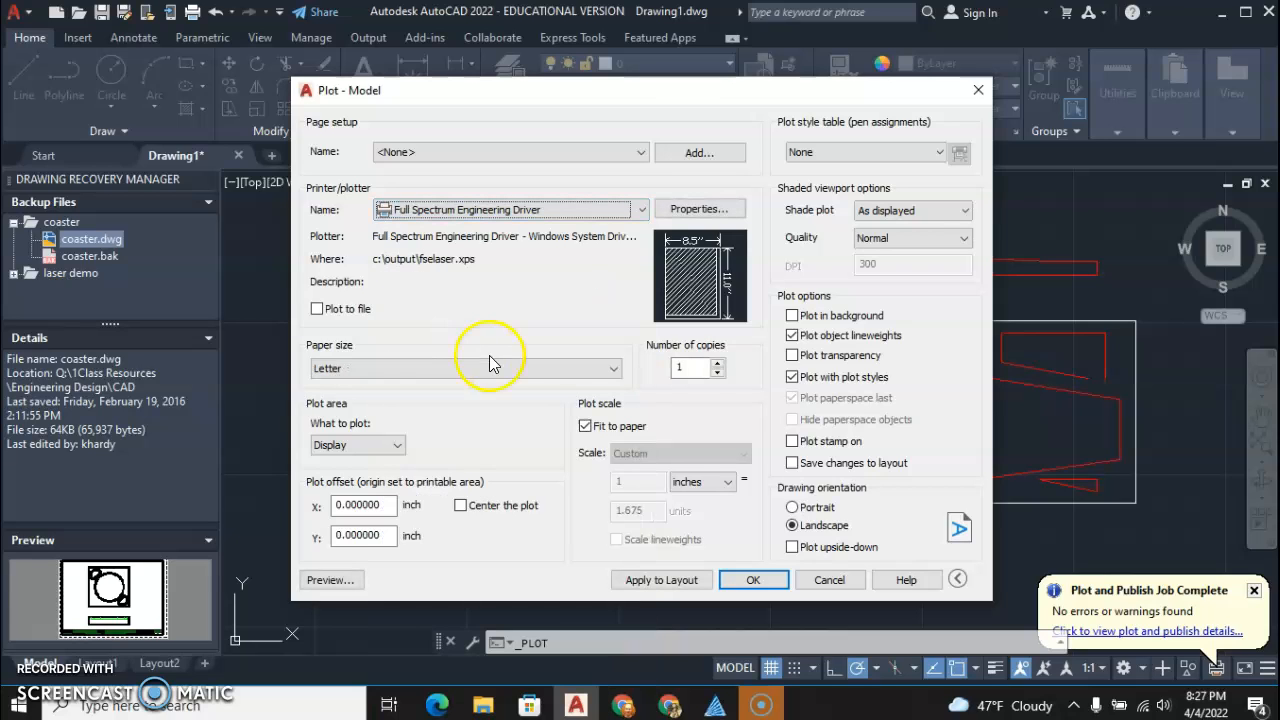
# Set the paper size to FSL Professional Series 20x12 and replace Fit to paper with a scale of 1 inch to 1 unit
pyautogui.click(614, 369)
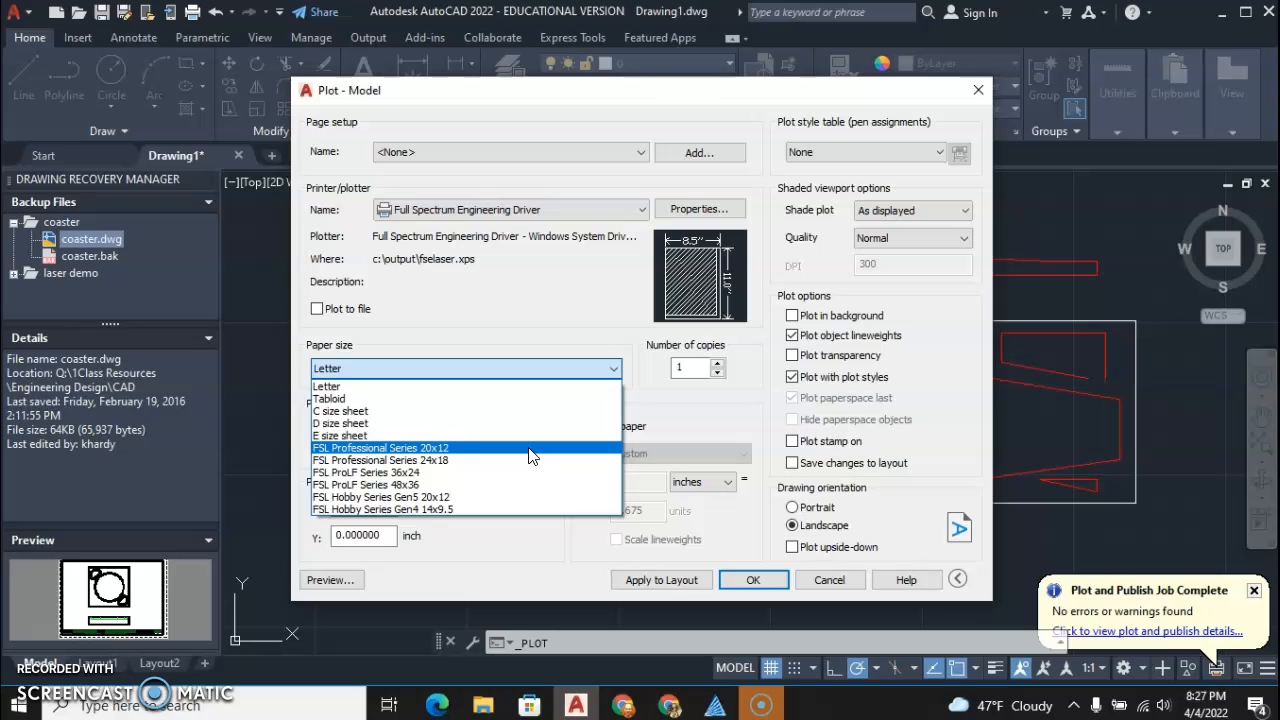
pyautogui.click(530, 450)
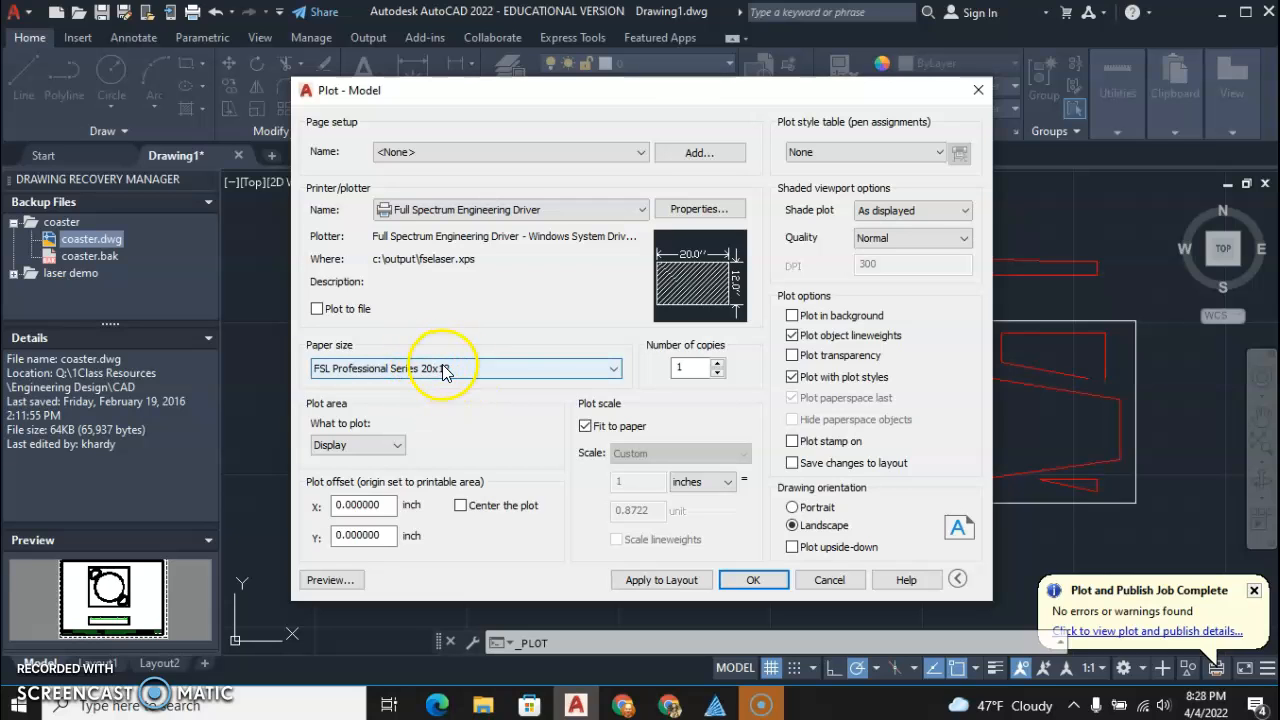
pyautogui.click(588, 430)
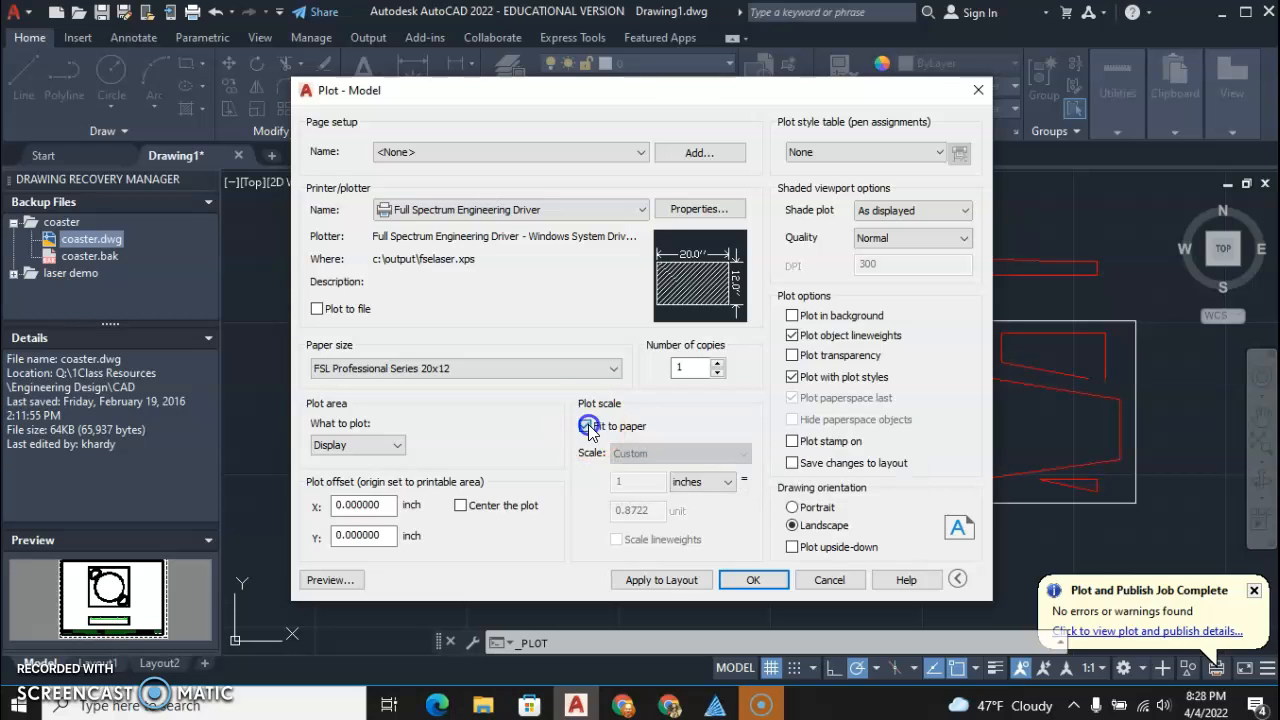
pyautogui.click(651, 511)
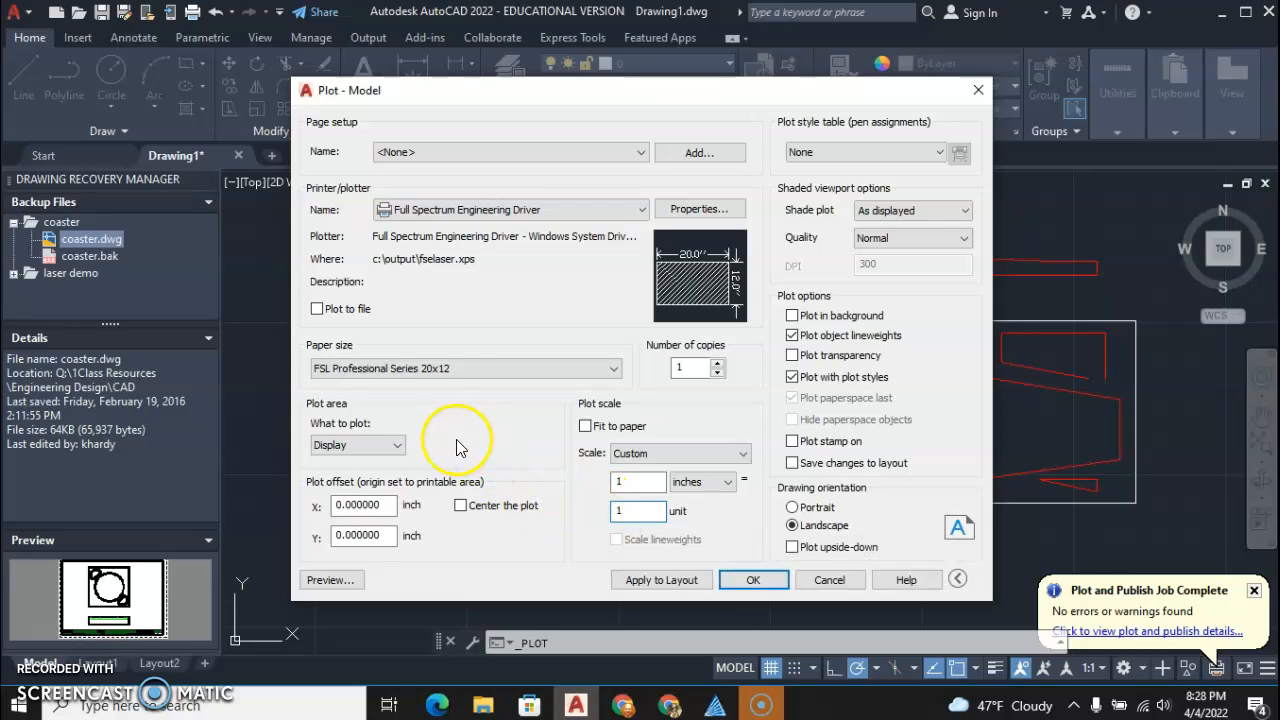
# Set the plot area to Window, spanning the 12 by 3 rectangle from its upper-left to its lower-right corner
pyautogui.click(397, 444)
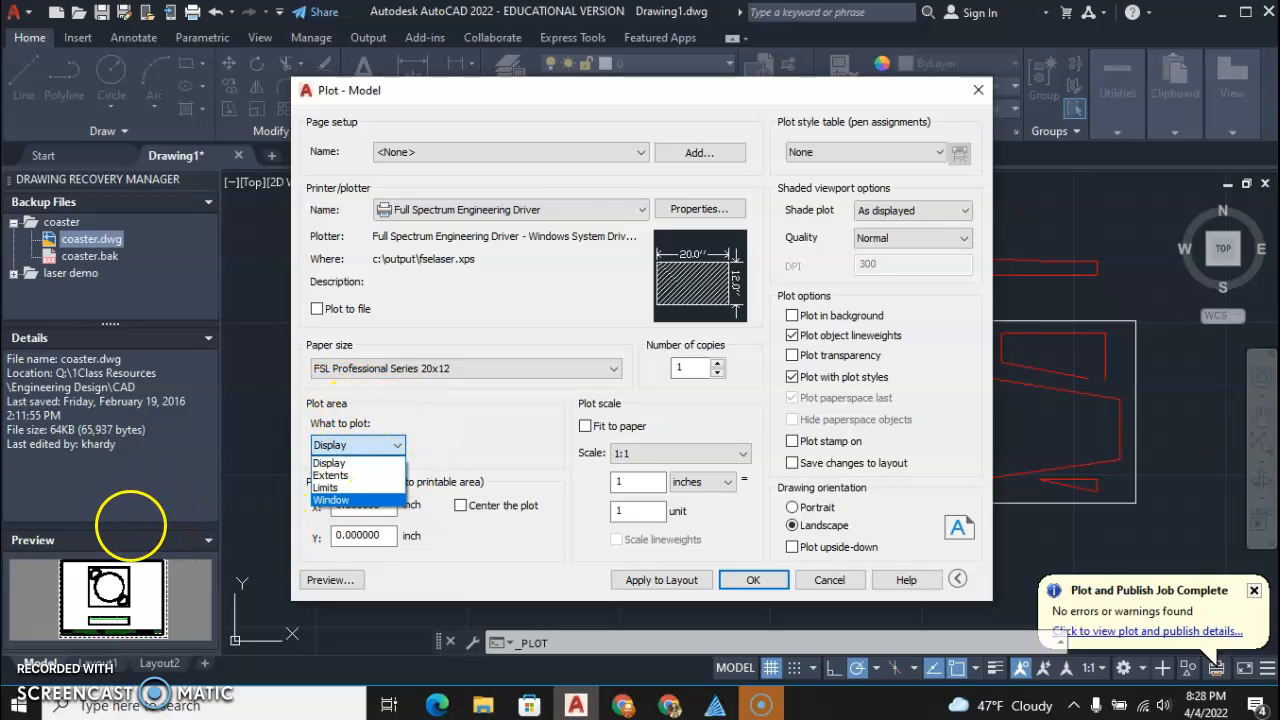
pyautogui.click(130, 526)
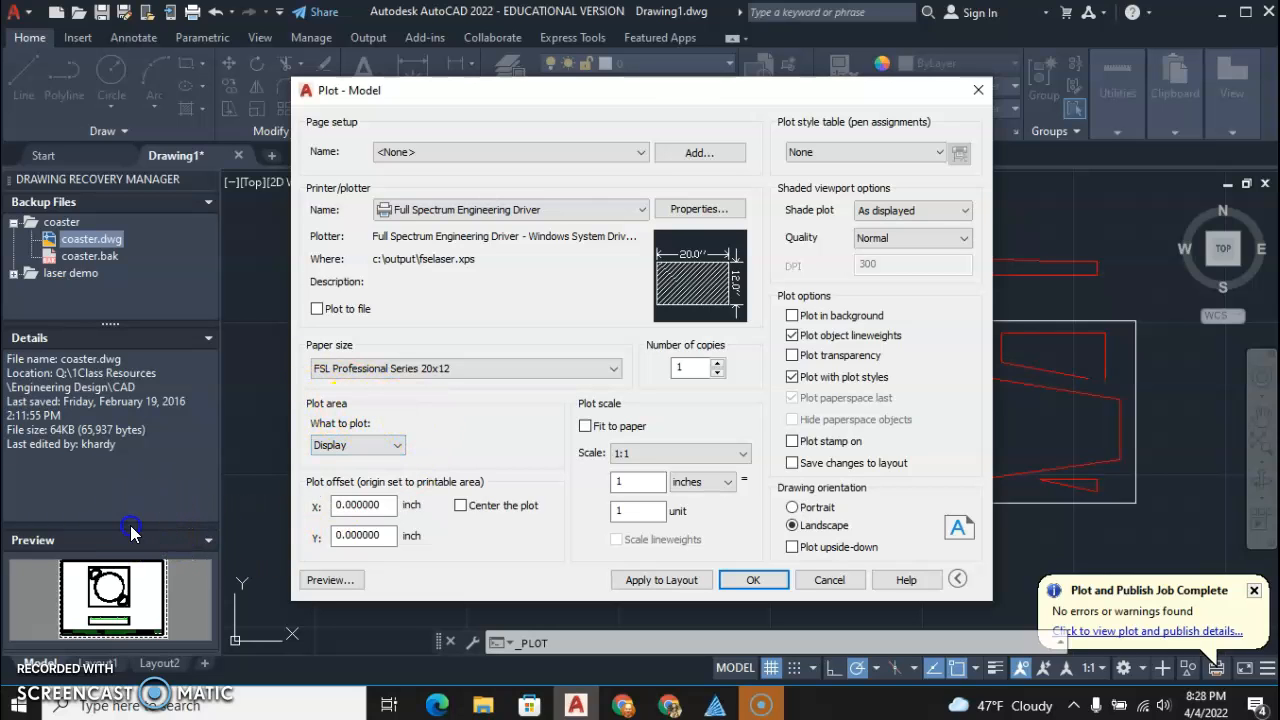
pyautogui.click(378, 442)
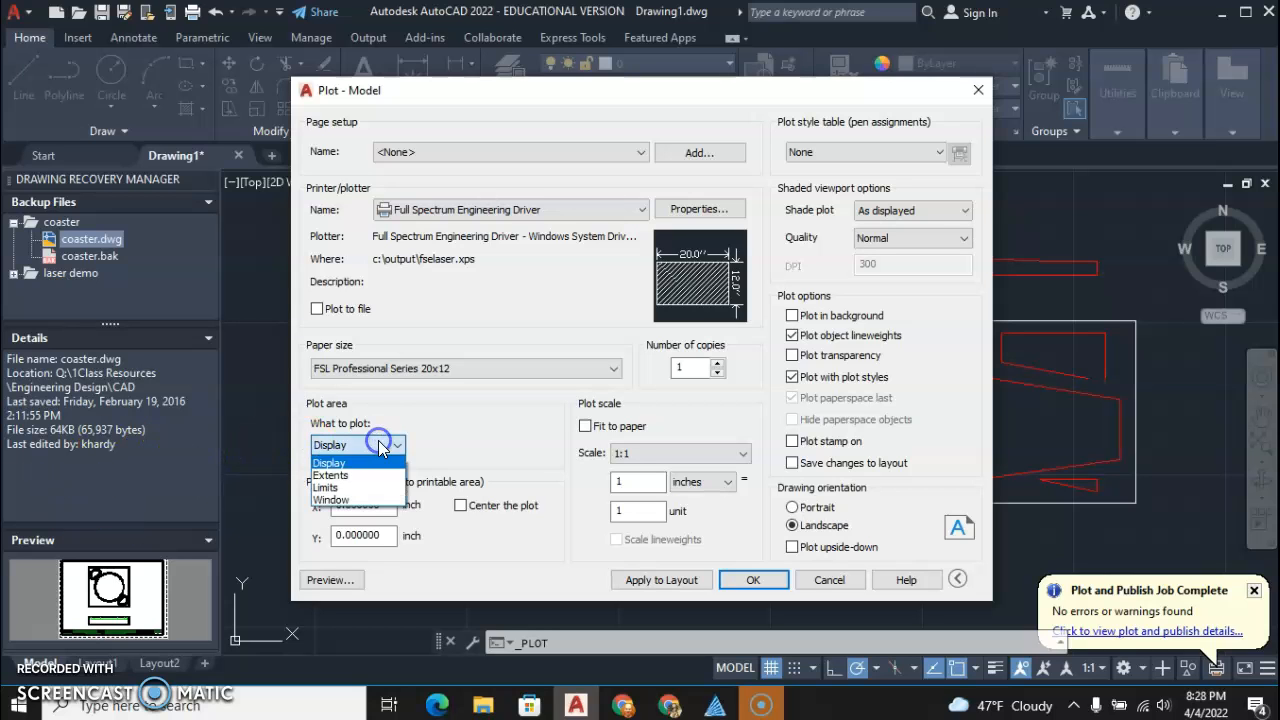
pyautogui.click(330, 500)
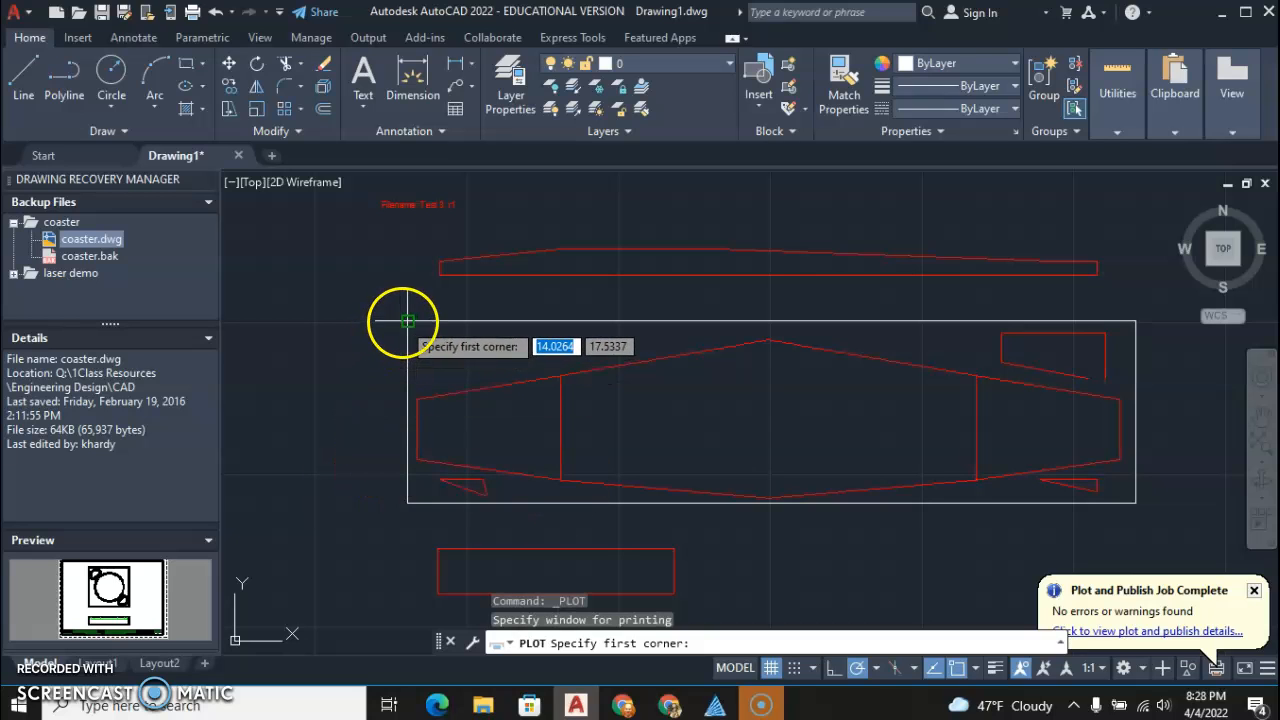
pyautogui.click(407, 321)
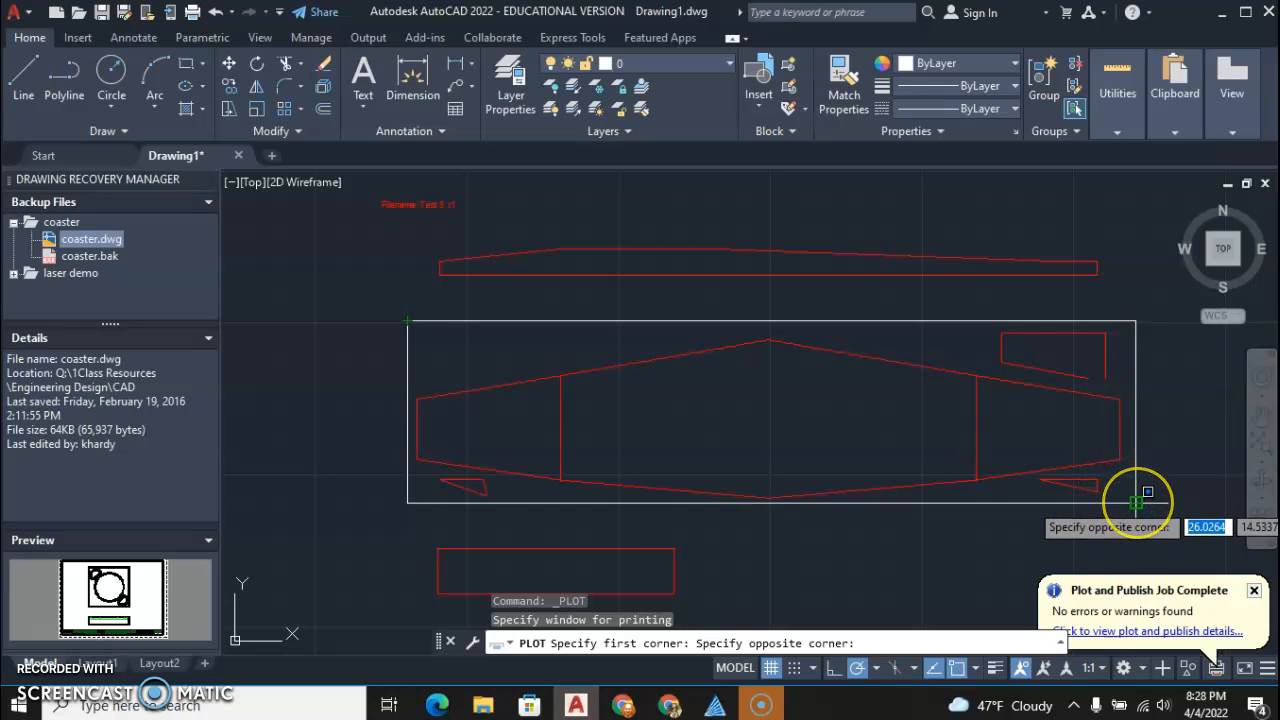
pyautogui.click(1136, 502)
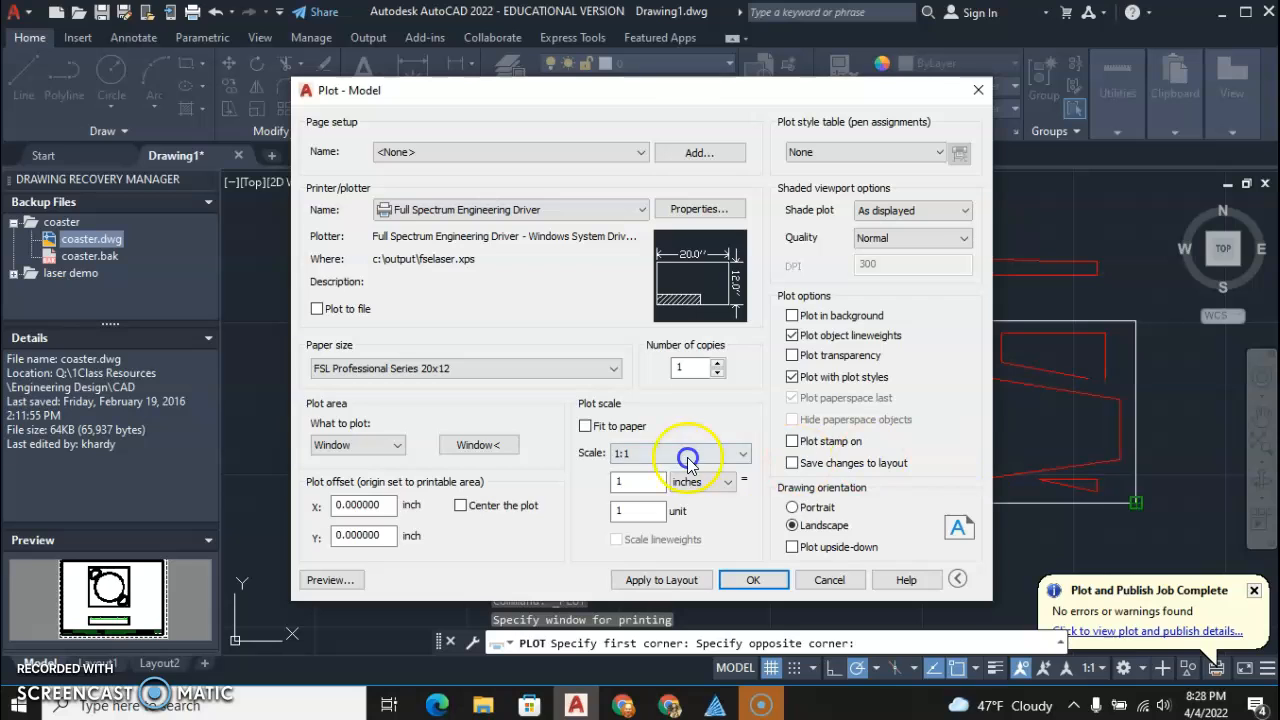
# Redefine the plot window using the same two opposite corners of the 12 by 3 rectangle
pyautogui.click(486, 444)
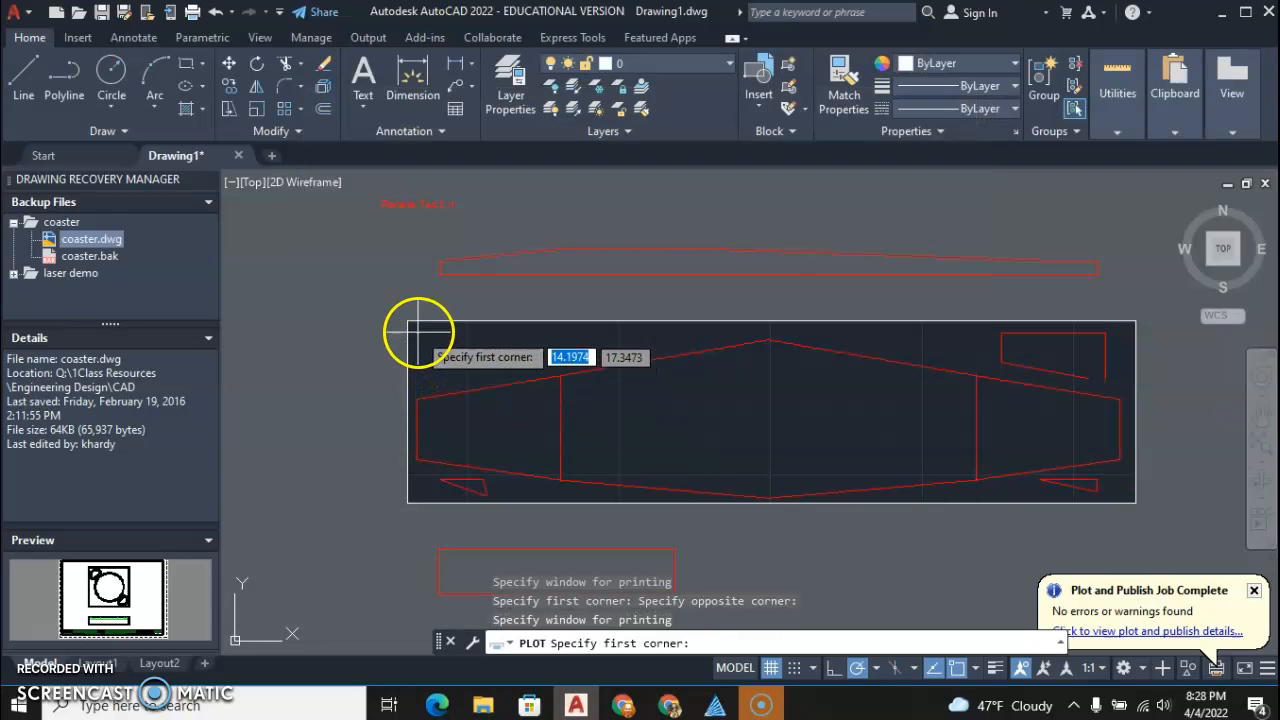
pyautogui.click(408, 321)
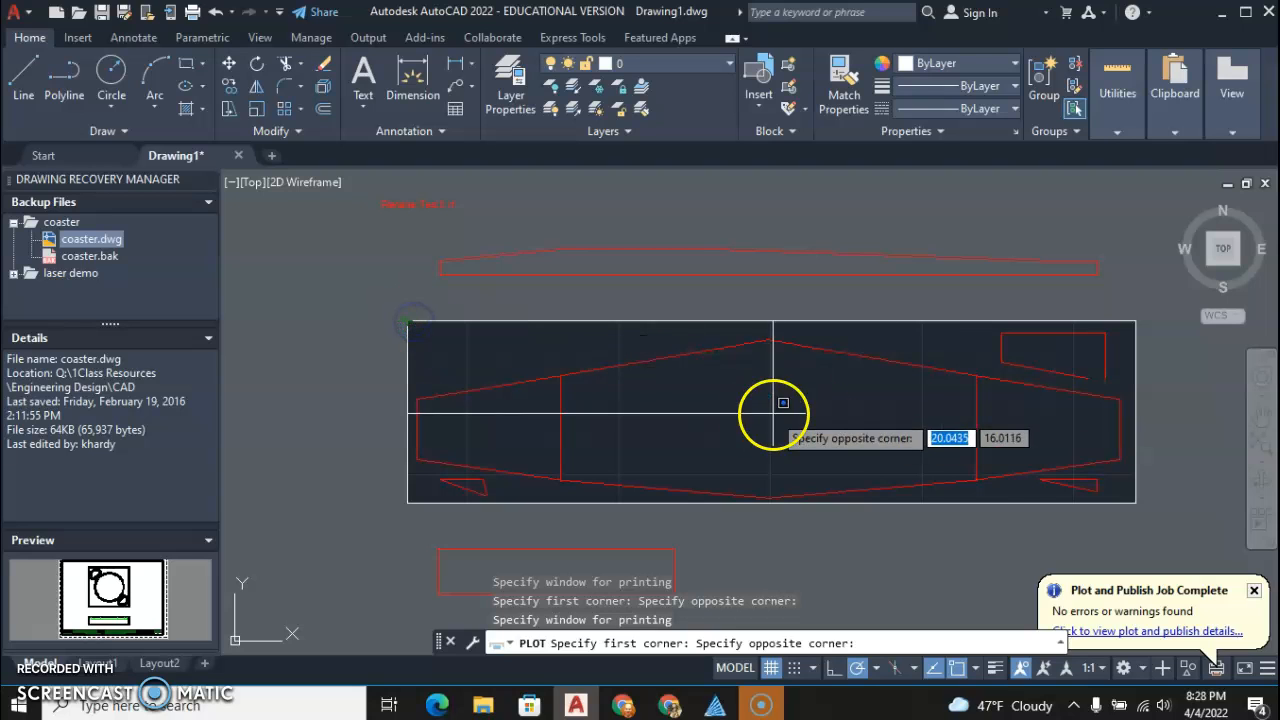
pyautogui.click(1137, 502)
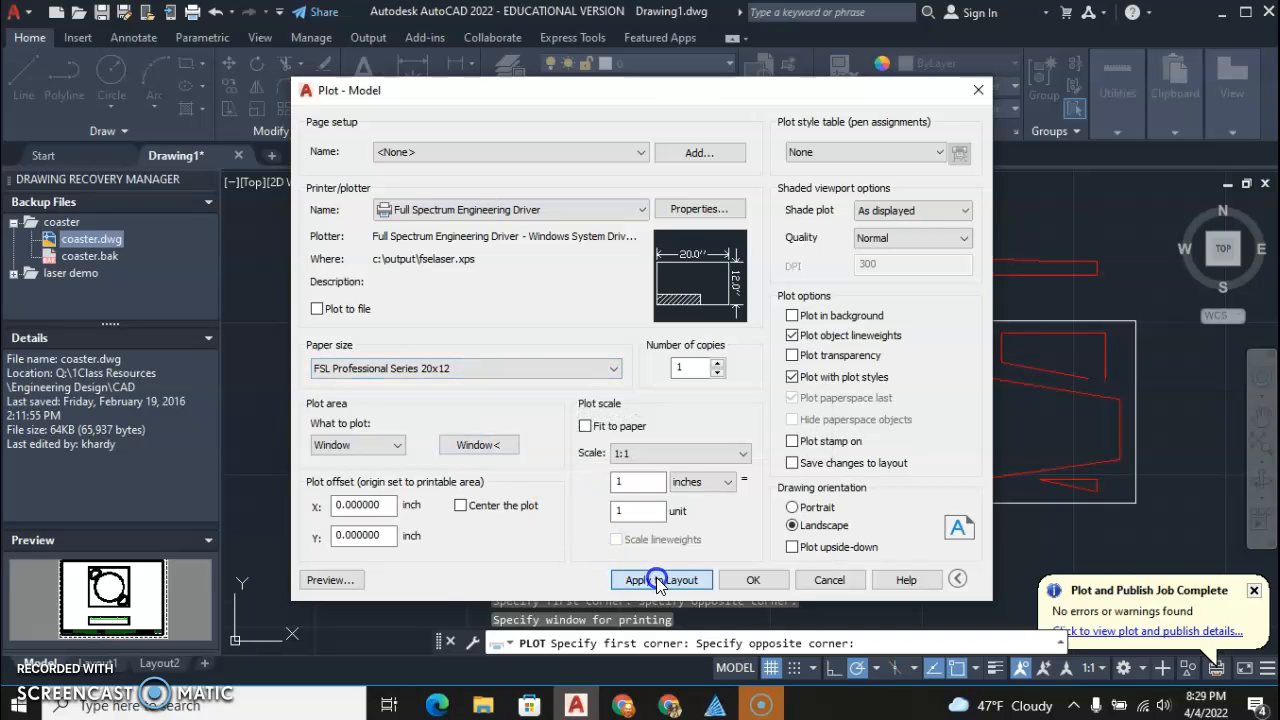
# Apply the plot settings to the layout and plot the window, switching to RetinaEngrave3D for the resulting laser job
pyautogui.click(754, 579)
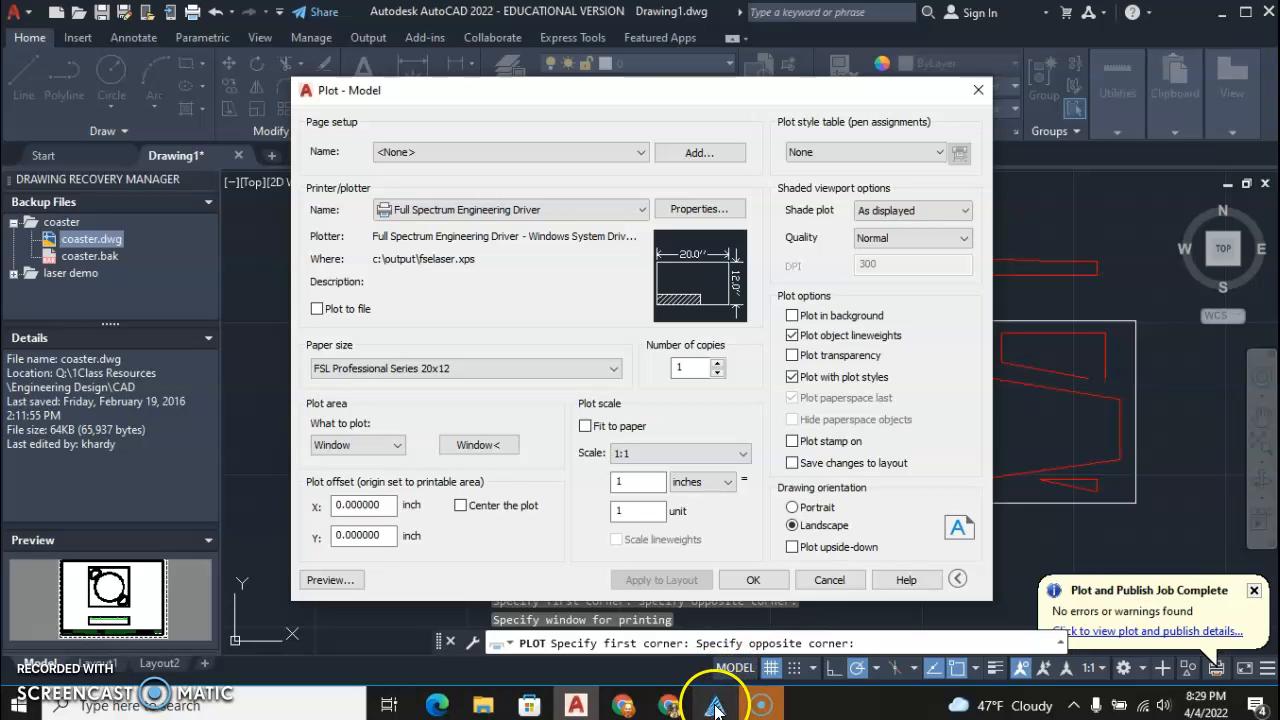
pyautogui.click(754, 580)
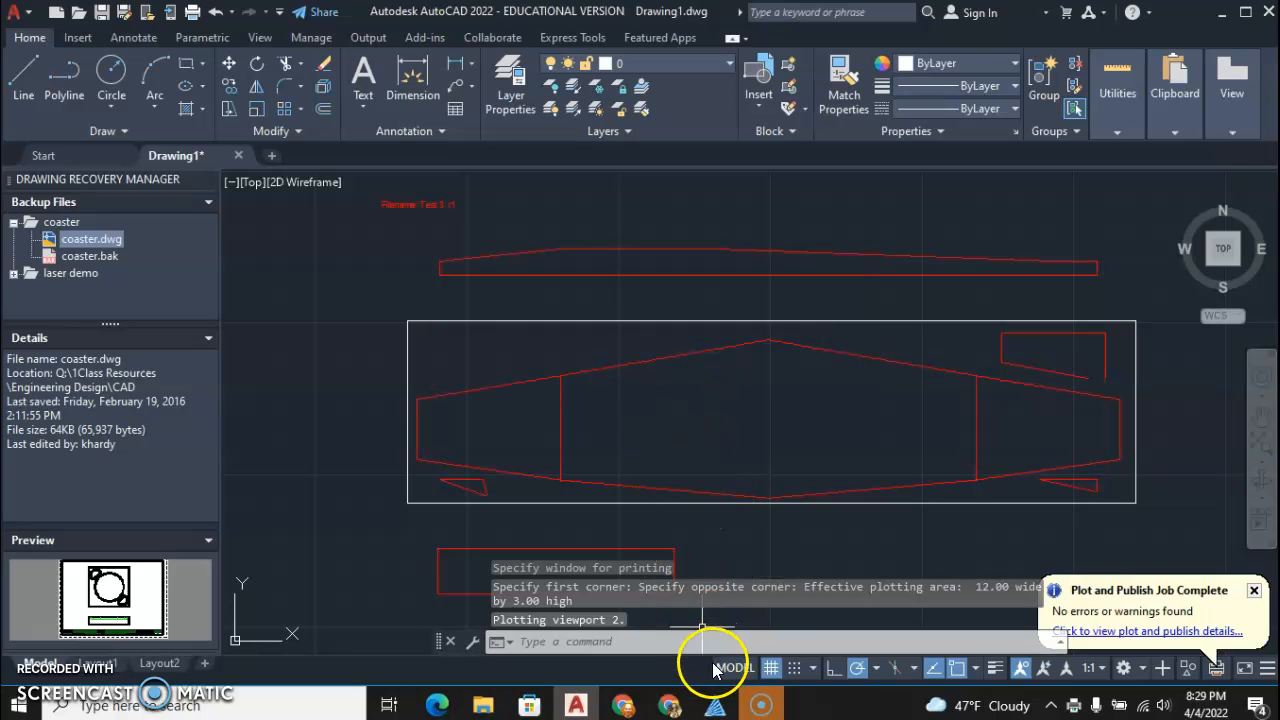
pyautogui.moveTo(716, 706)
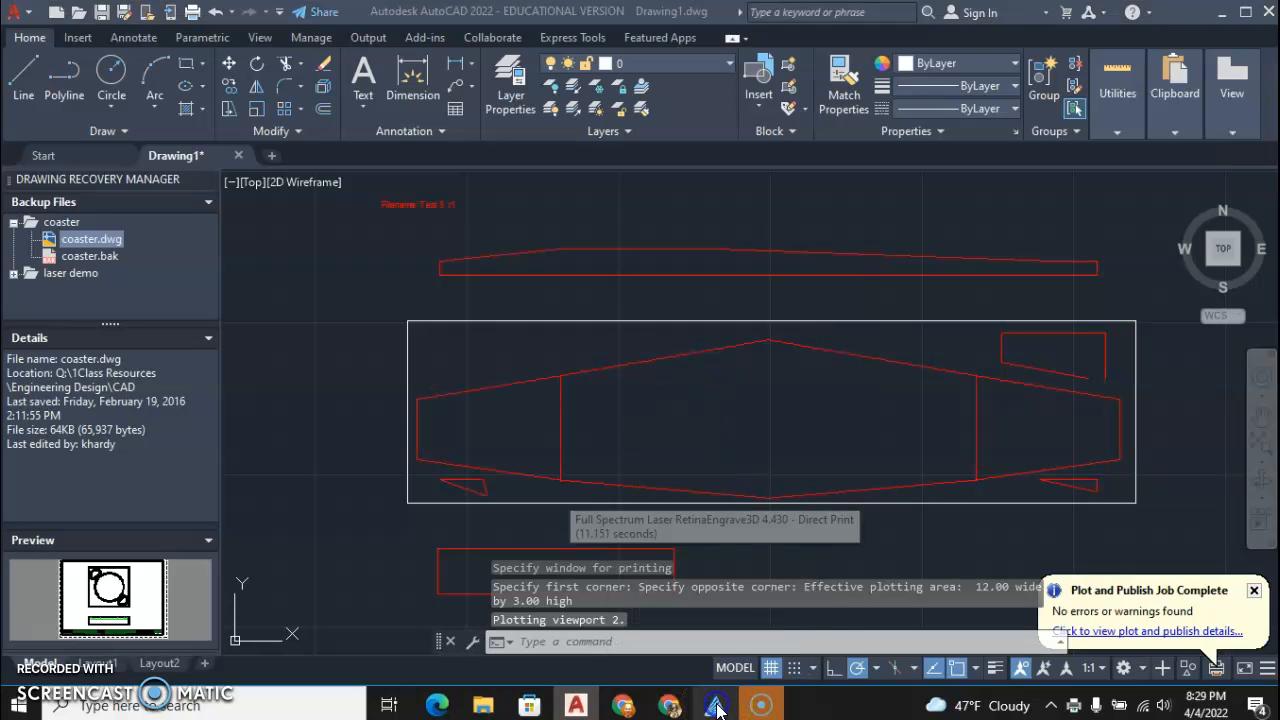
pyautogui.click(716, 706)
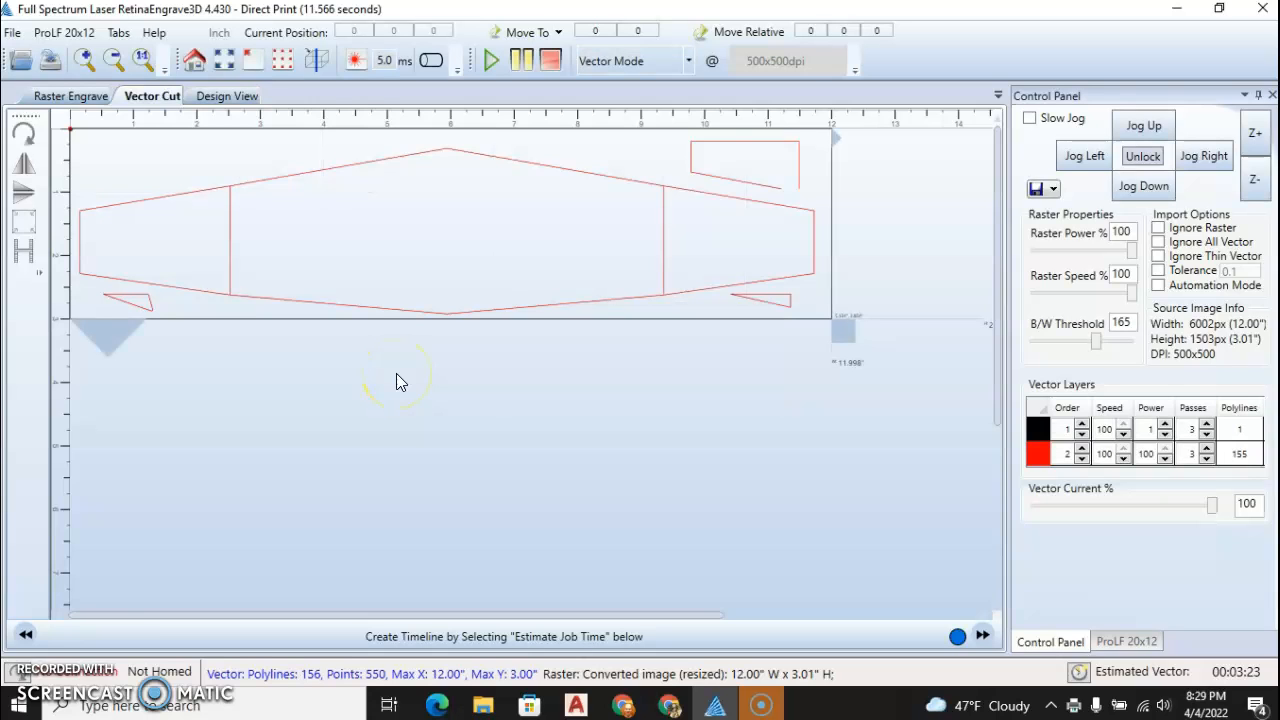
# Compare the glider job's Raster Engrave and Vector Cut views, ending on the vector cut
pyautogui.click(216, 186)
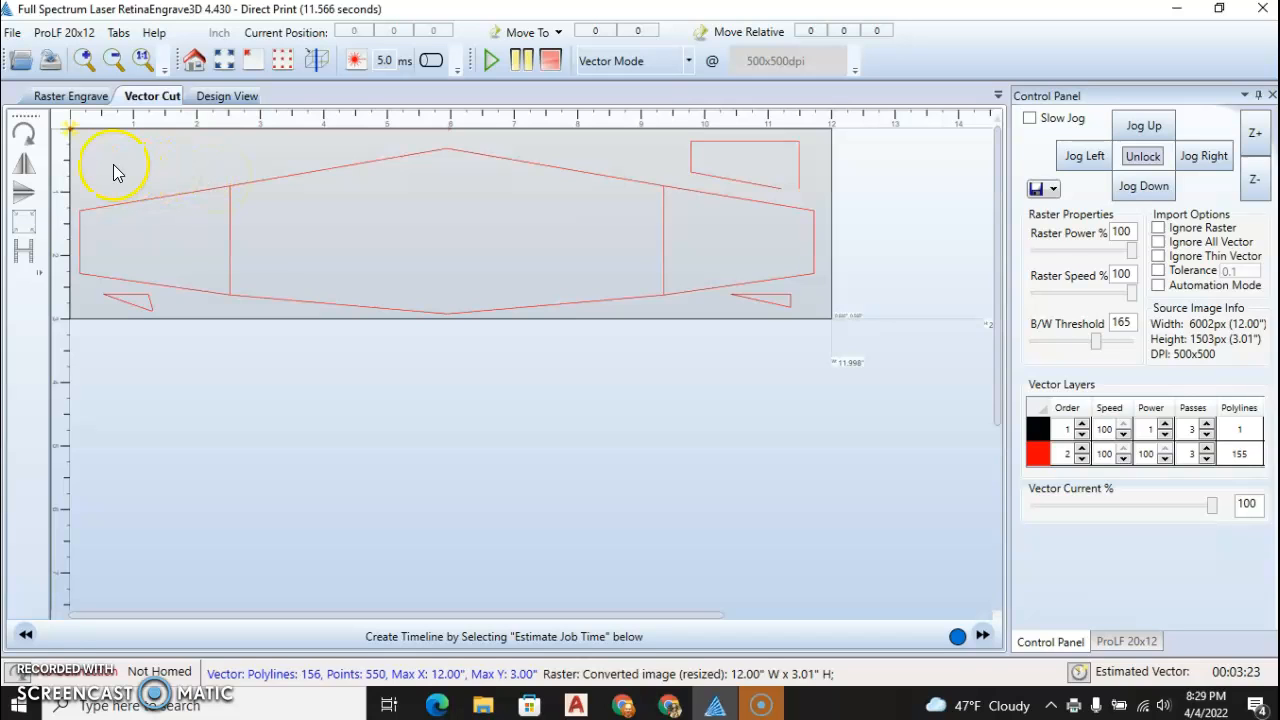
pyautogui.click(70, 97)
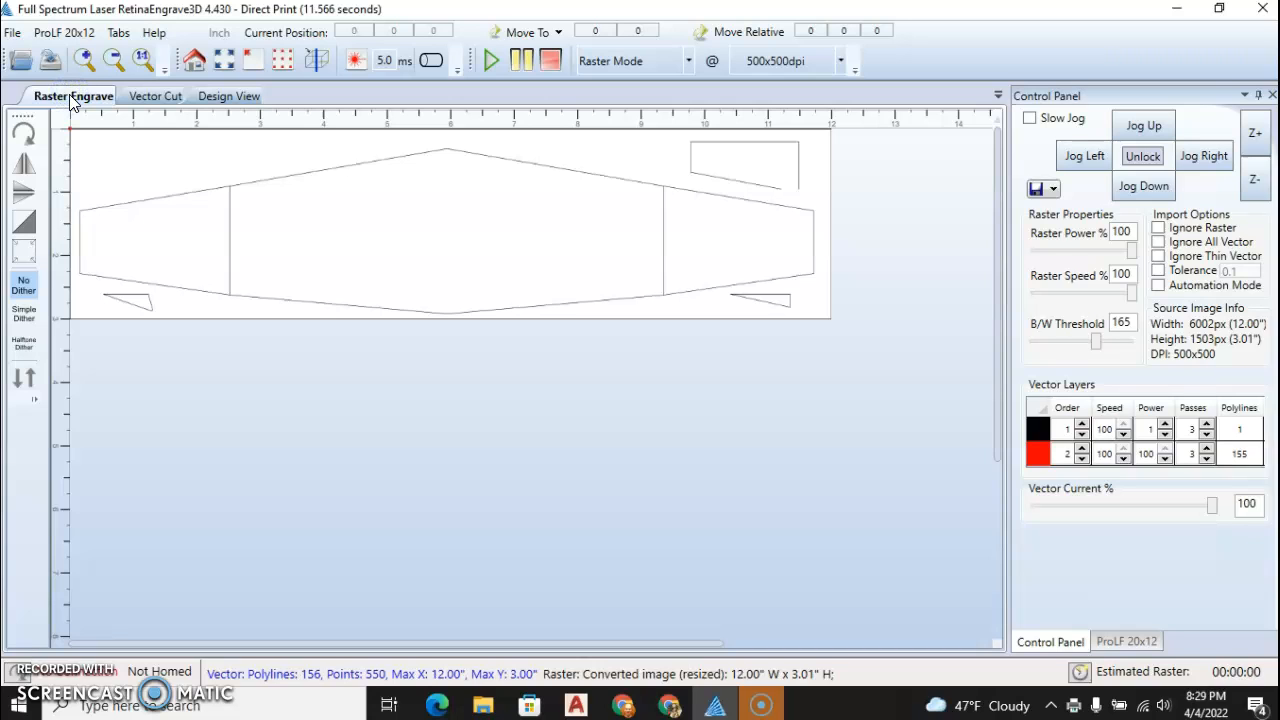
pyautogui.click(152, 97)
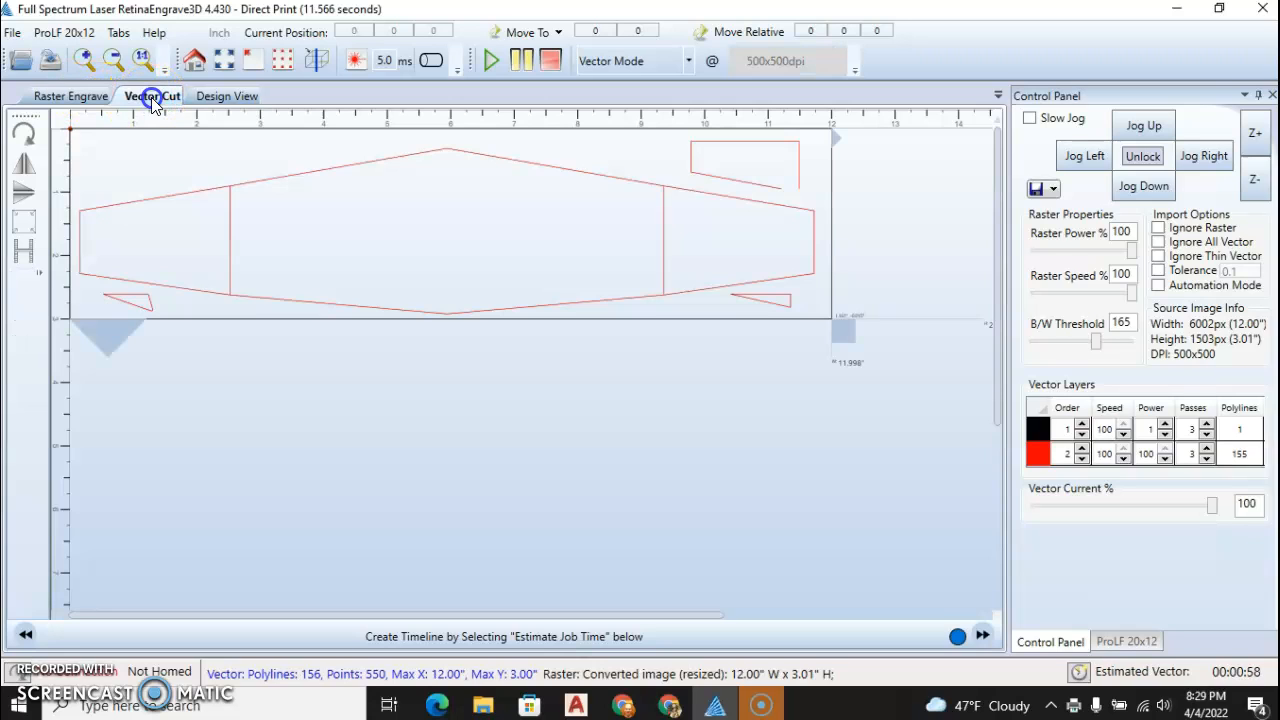
pyautogui.click(169, 184)
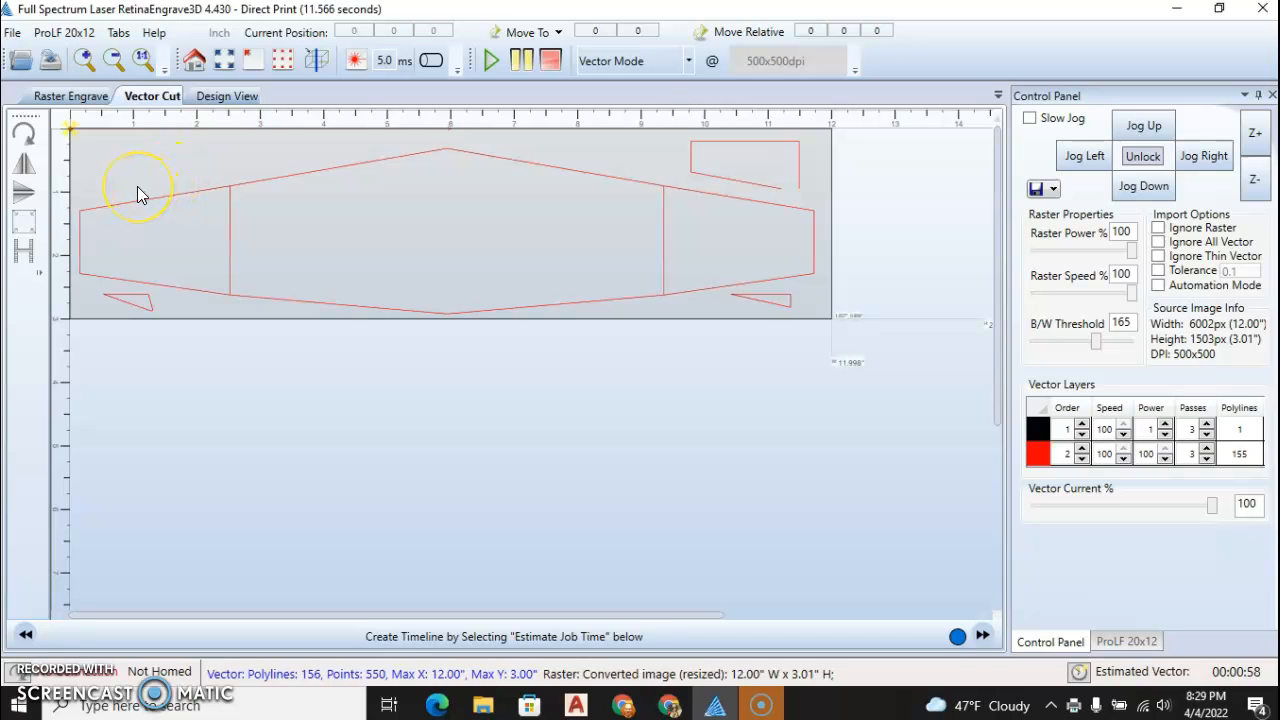
pyautogui.click(156, 100)
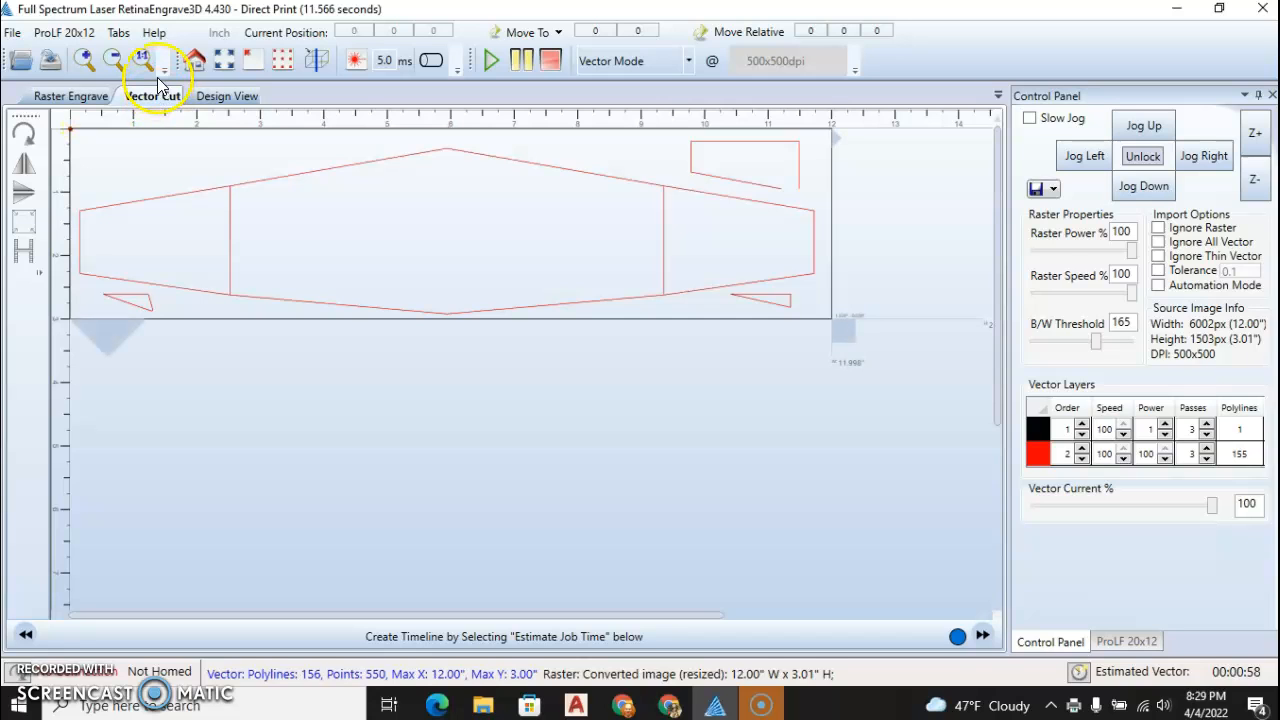
pyautogui.click(129, 143)
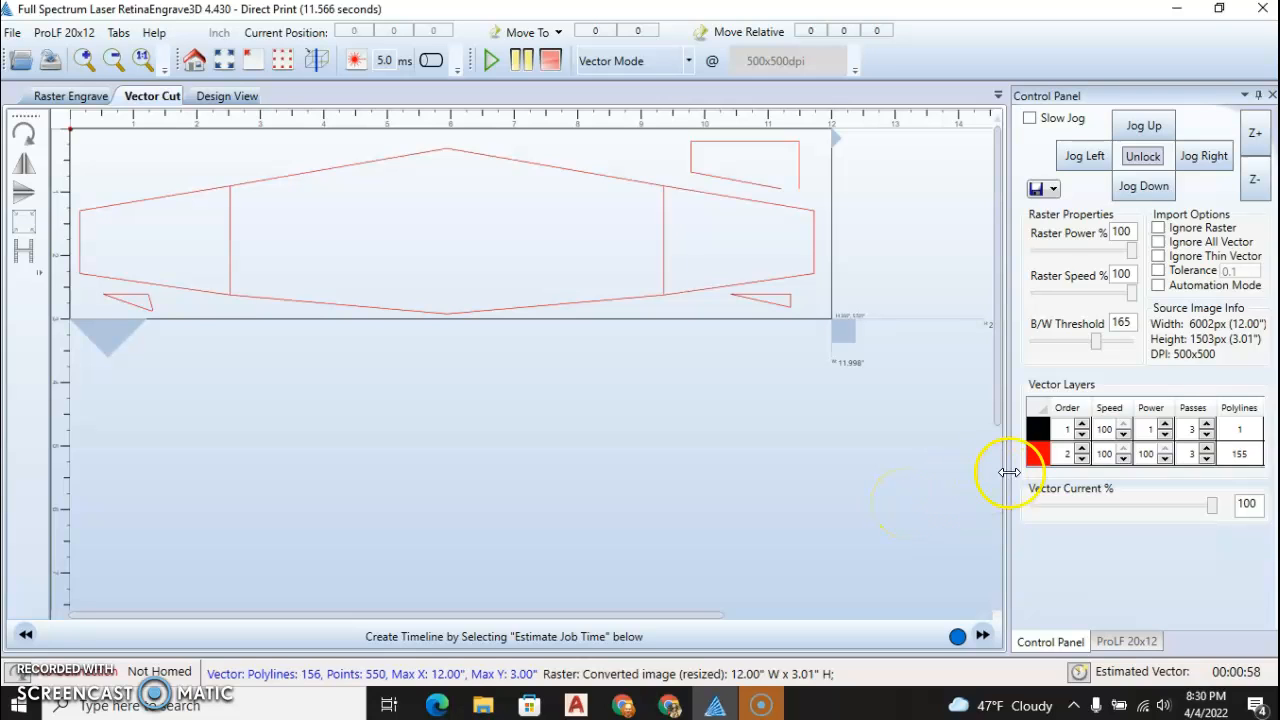
# Set the black vector layer's power to 0.5 and its number of passes to 1
pyautogui.click(1057, 431)
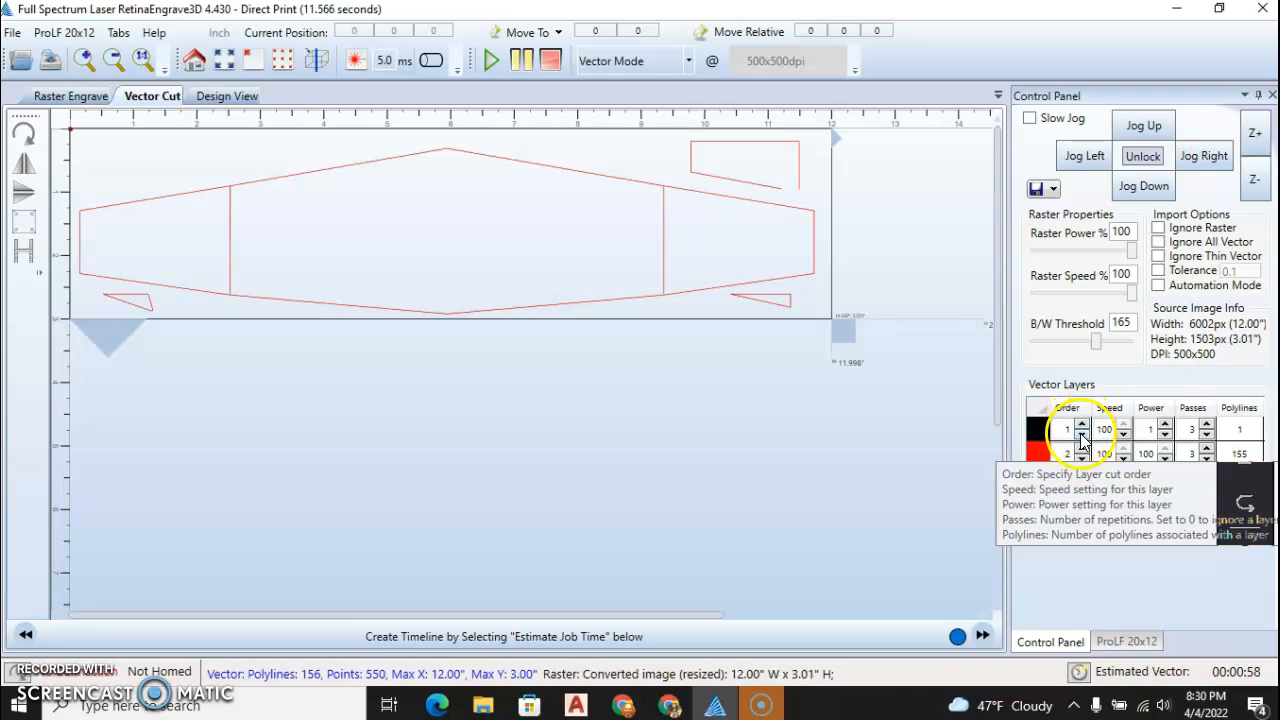
pyautogui.click(1148, 427)
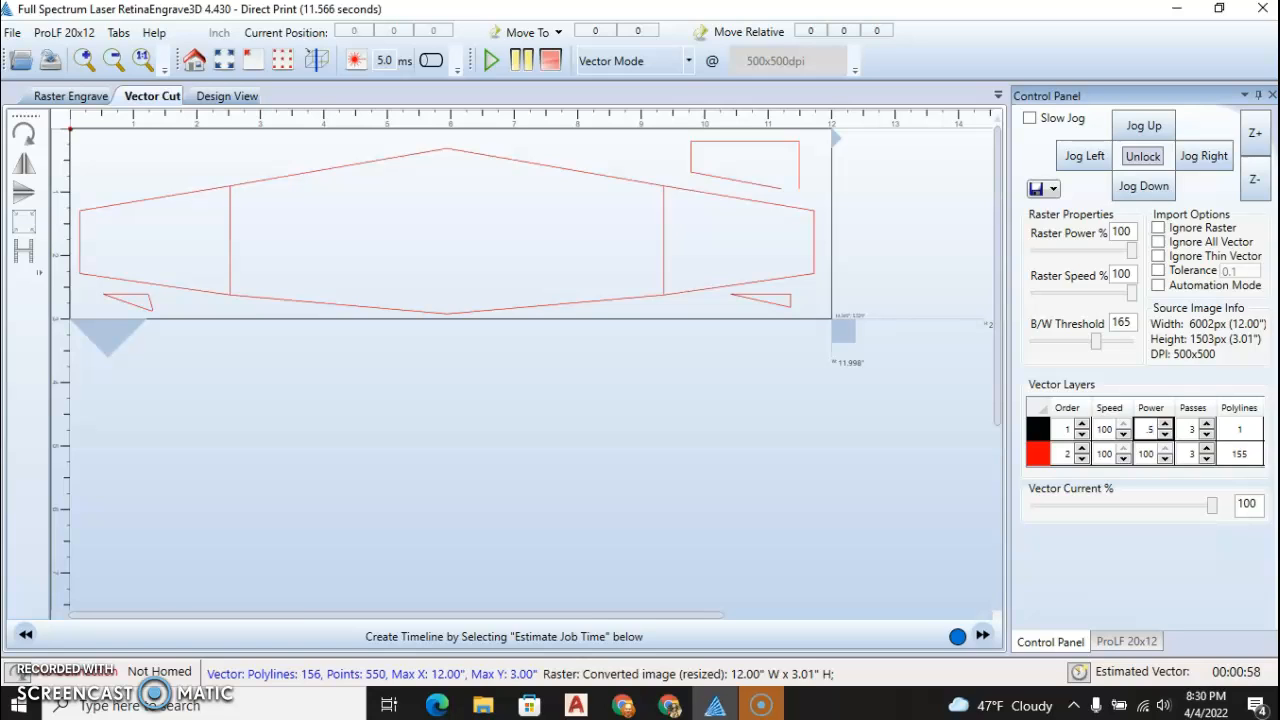
pyautogui.click(1146, 429)
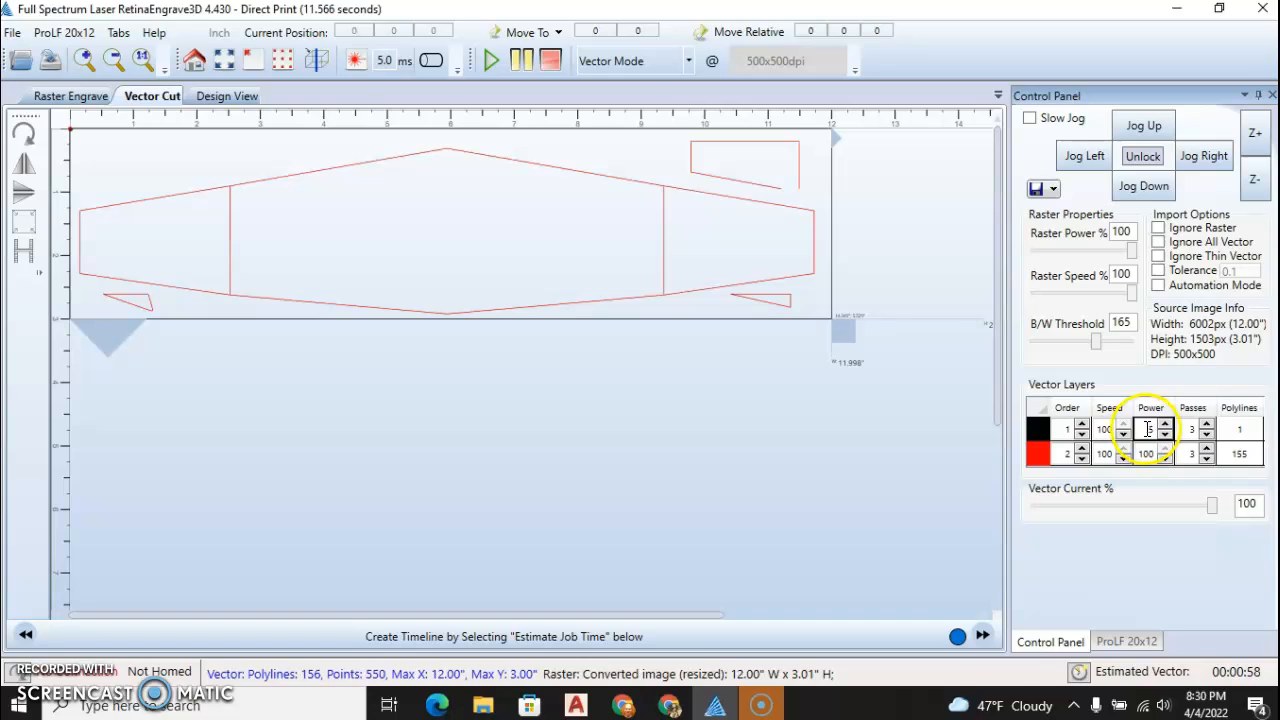
pyautogui.click(1206, 443)
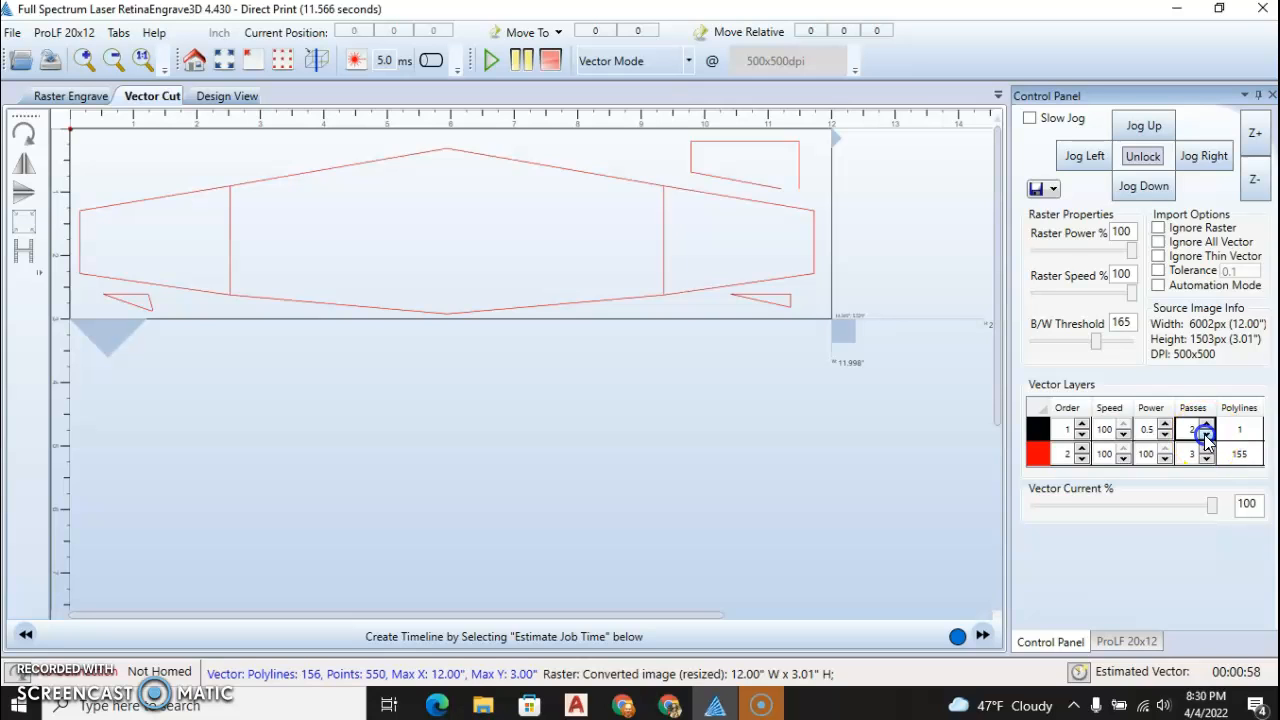
pyautogui.click(1206, 443)
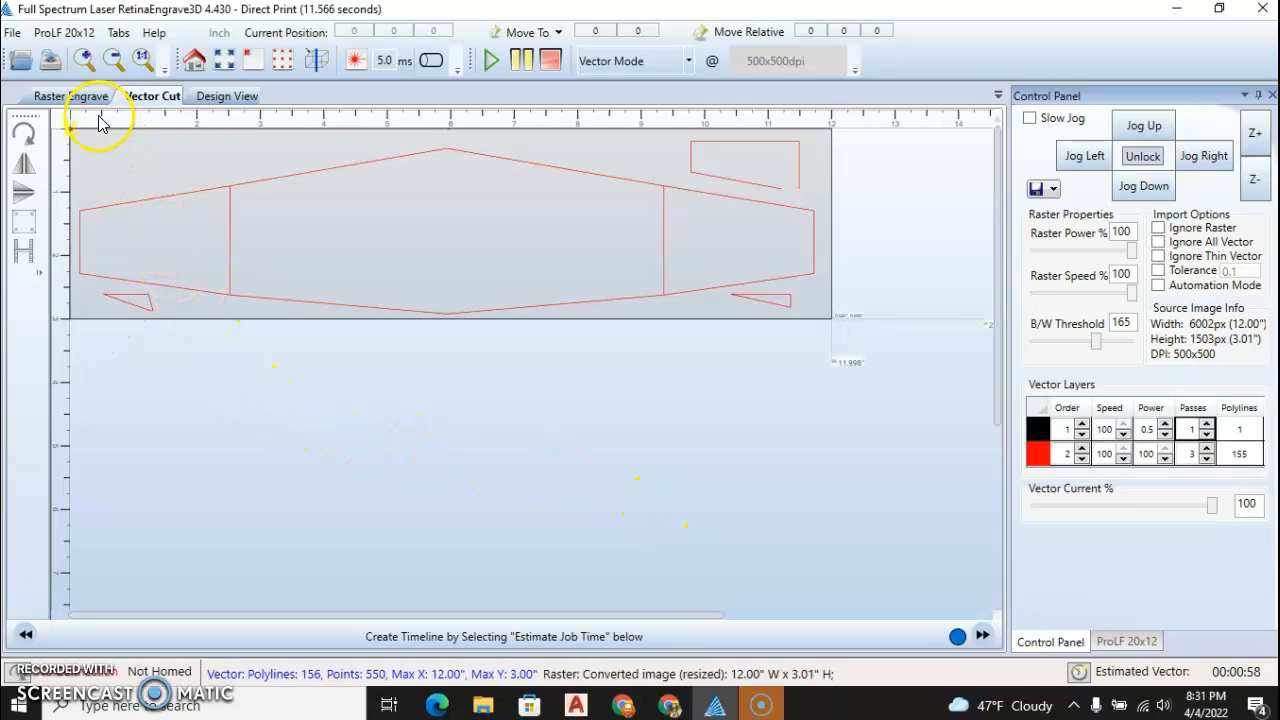
# Save the laser project in the Documents folder as an RE1 file named demo
pyautogui.click(12, 34)
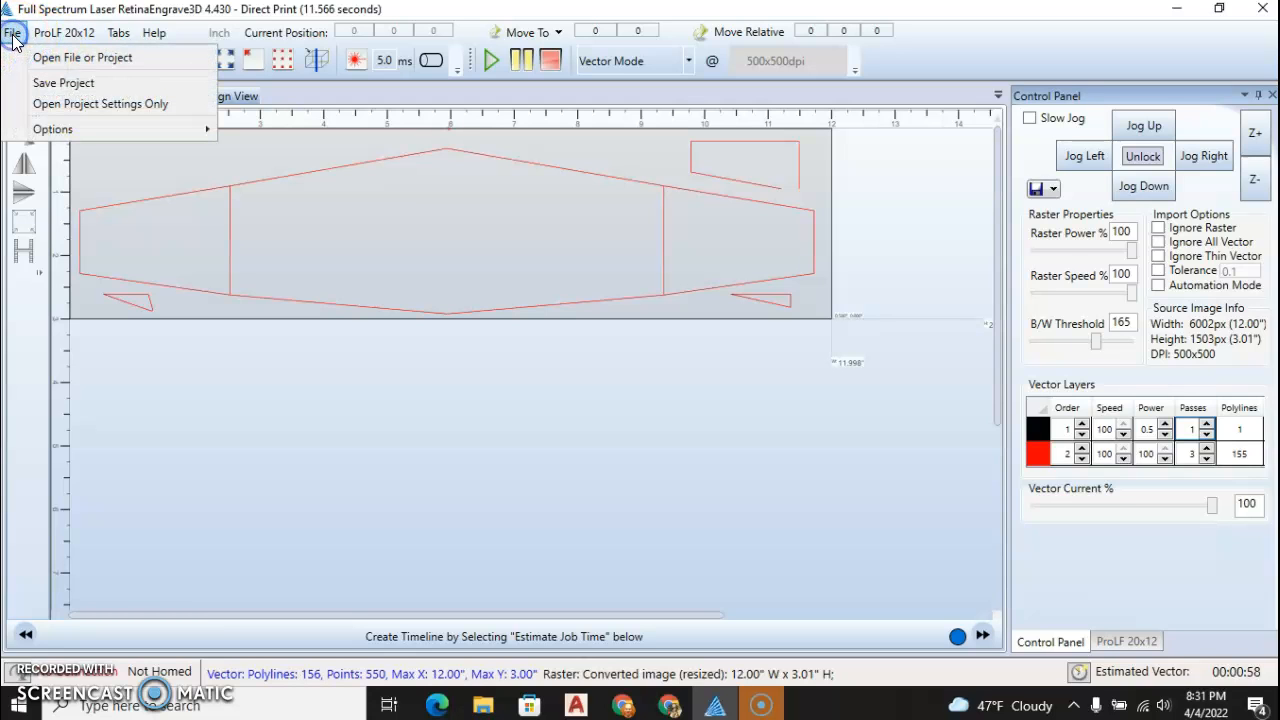
pyautogui.click(55, 83)
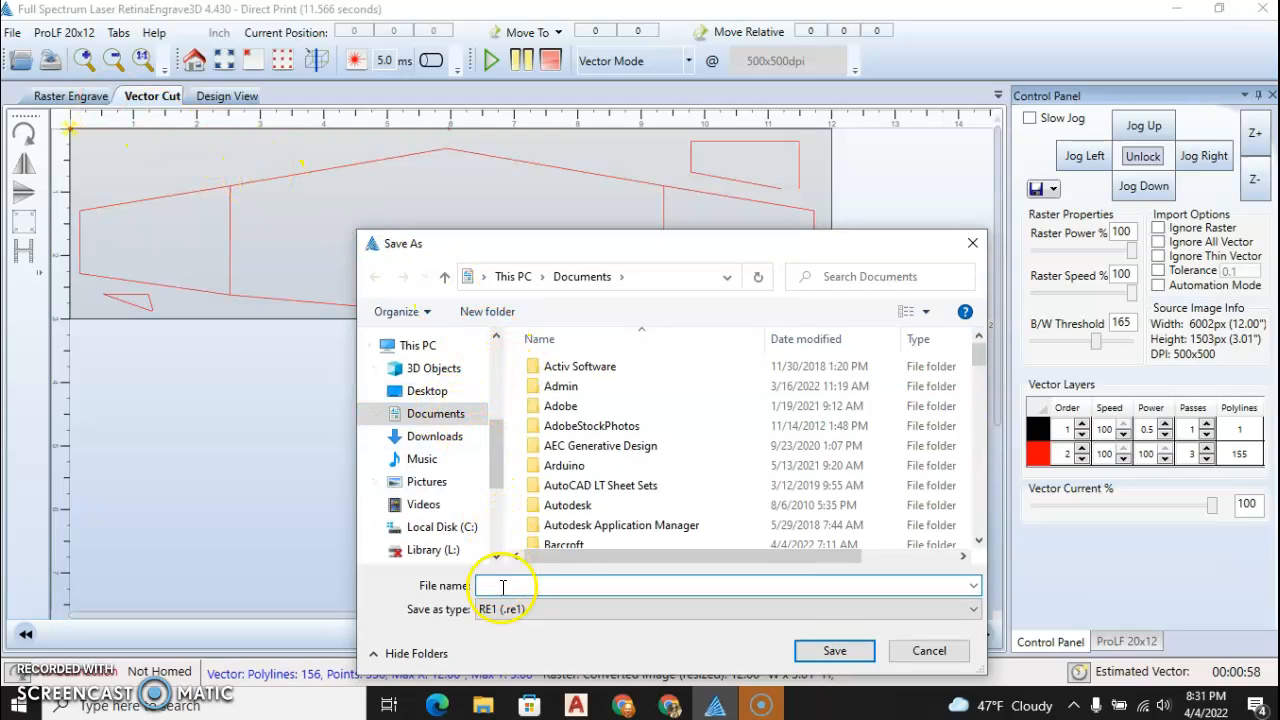
pyautogui.write('demo')
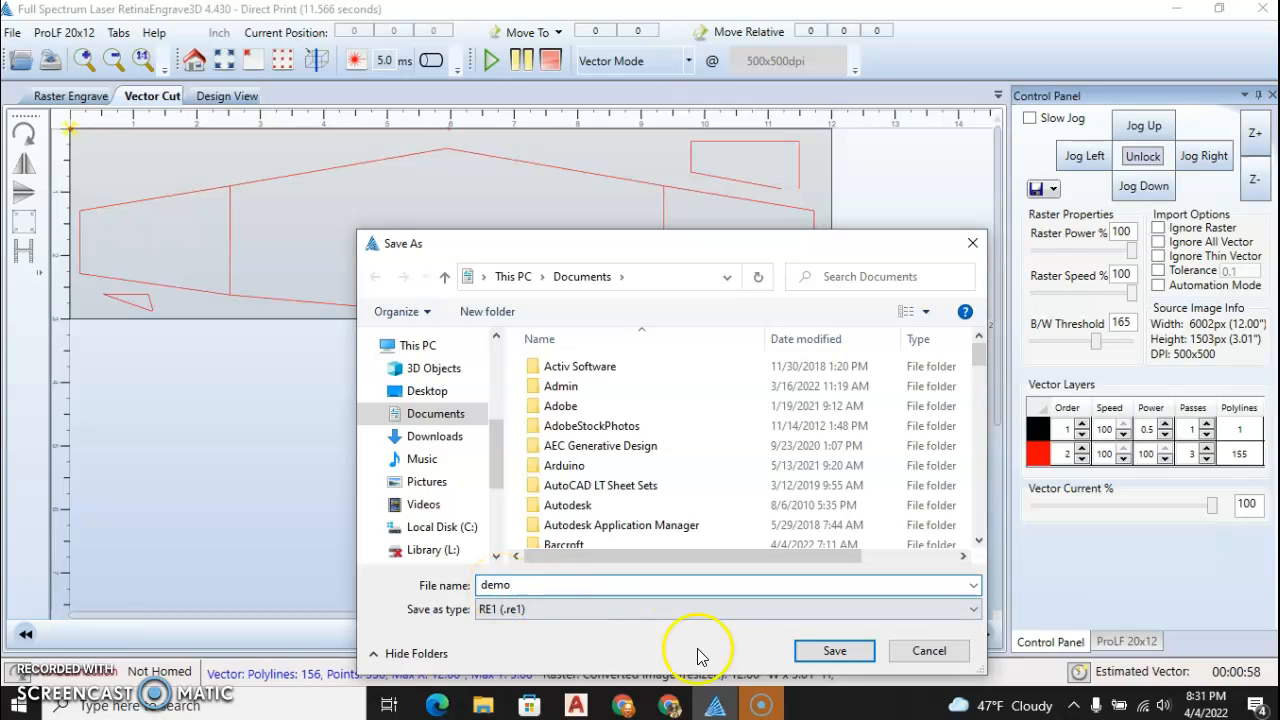
pyautogui.click(835, 651)
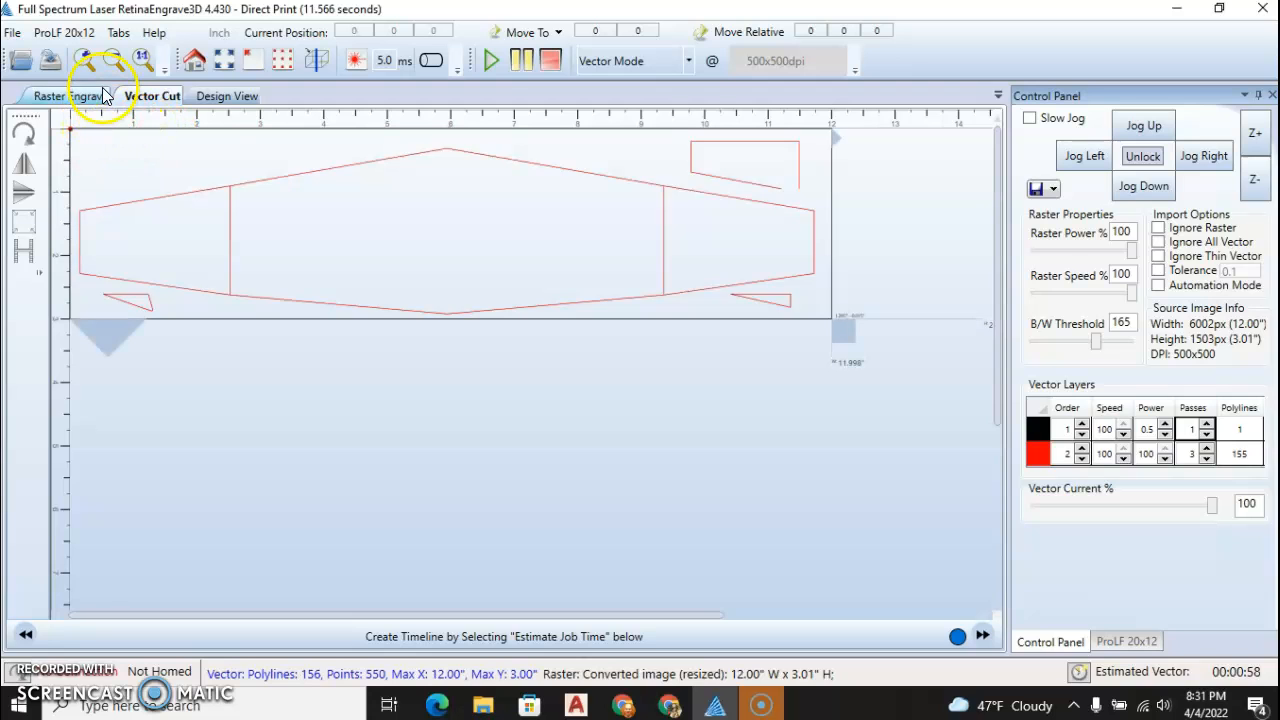
# Try to save the job as a binary .bin file for a model B laser, entering a surname as the file name
pyautogui.click(59, 40)
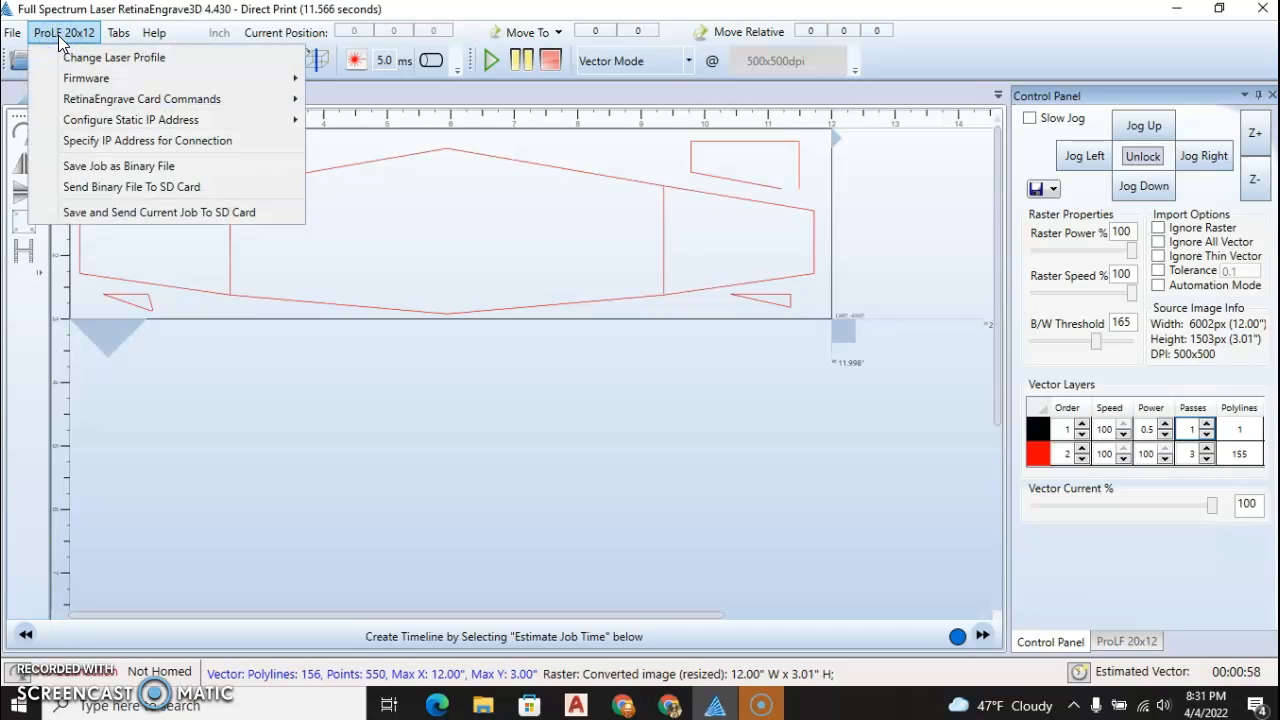
pyautogui.click(91, 168)
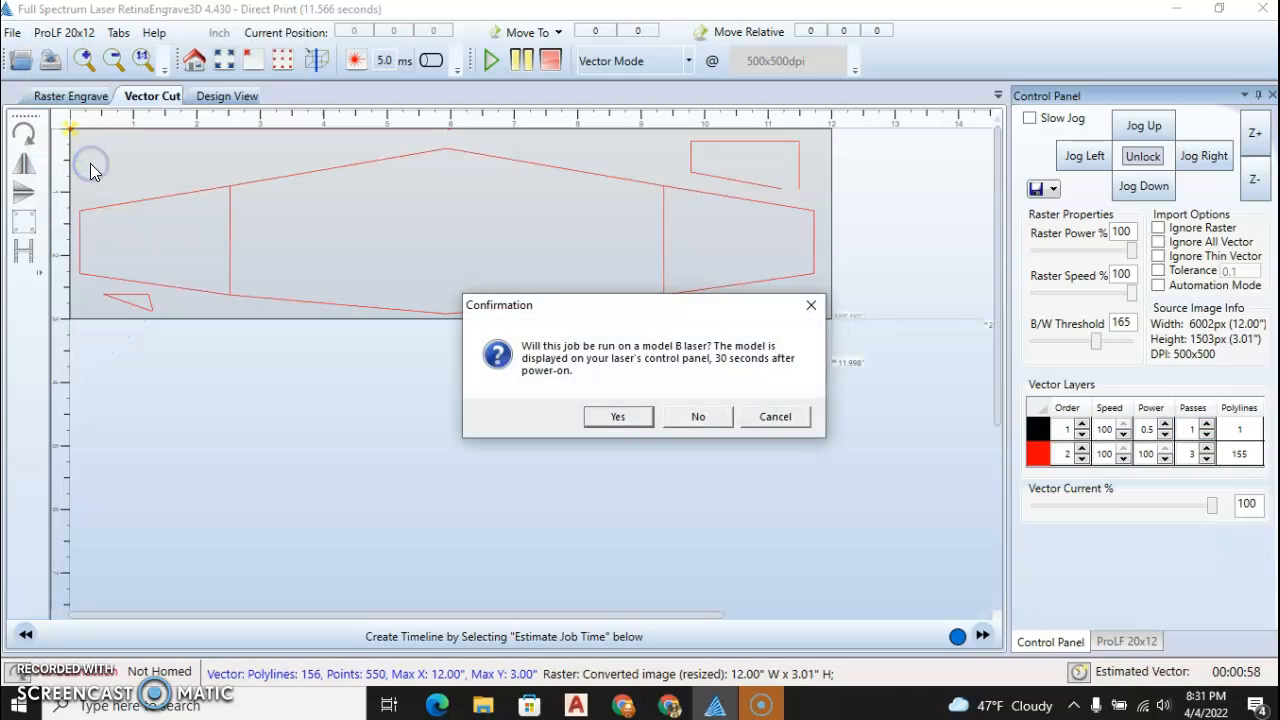
pyautogui.click(618, 417)
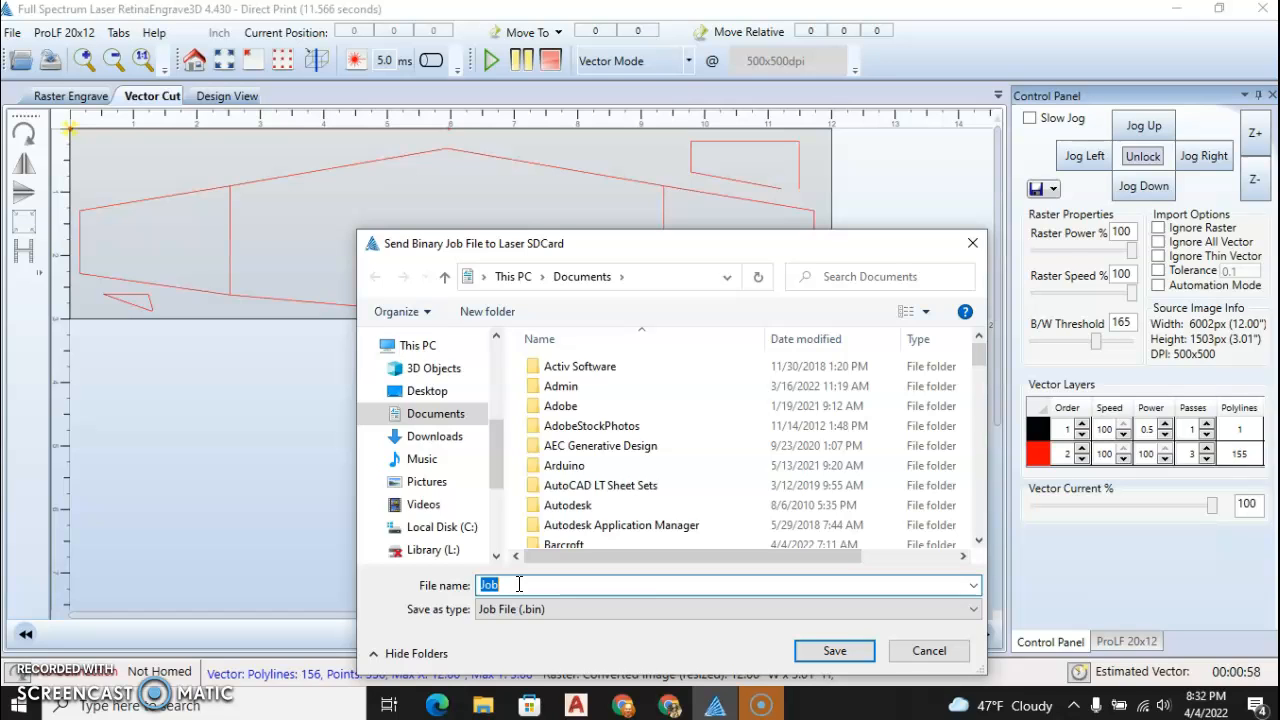
pyautogui.write('hard')
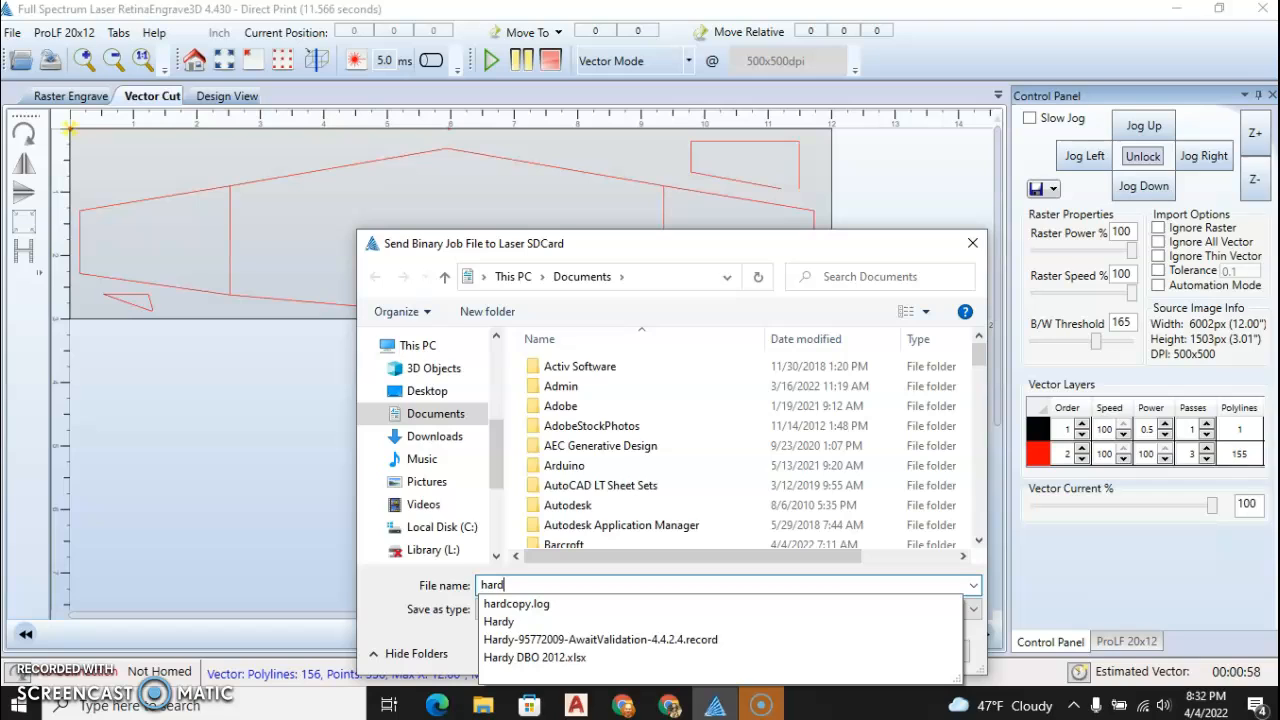
pyautogui.write('y')
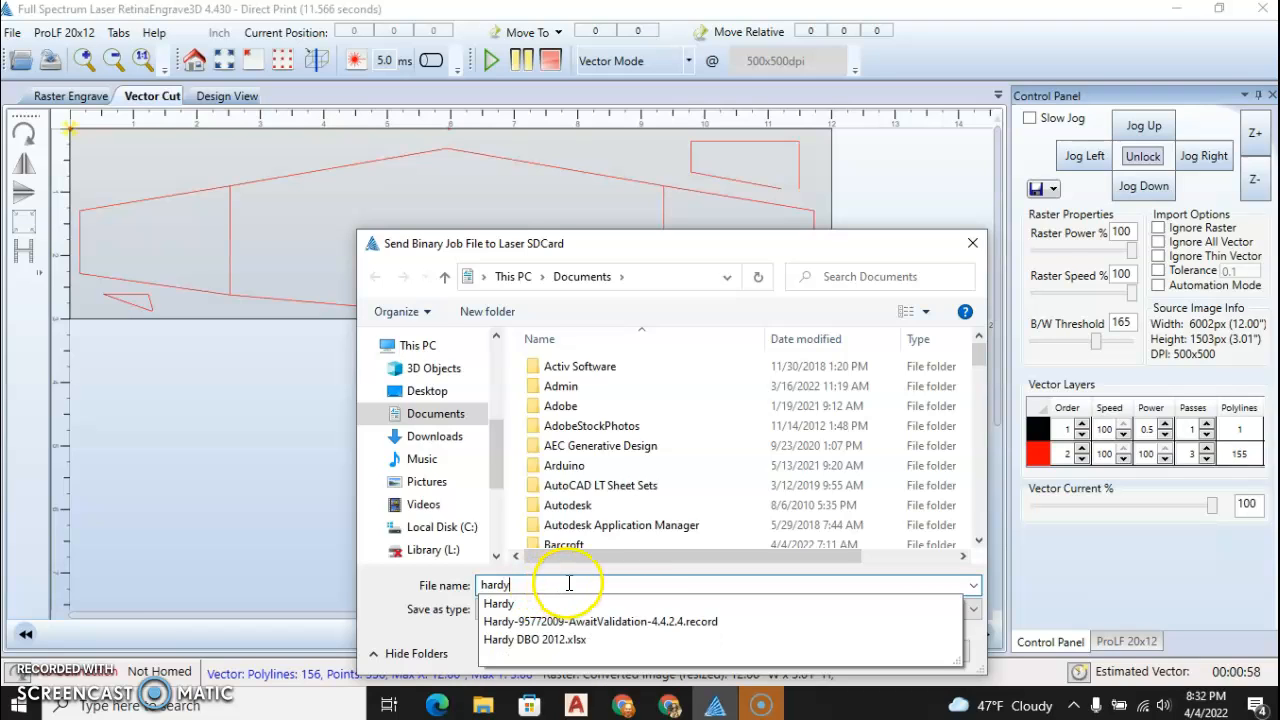
pyautogui.moveTo(496, 455); pyautogui.dragTo(493, 490)
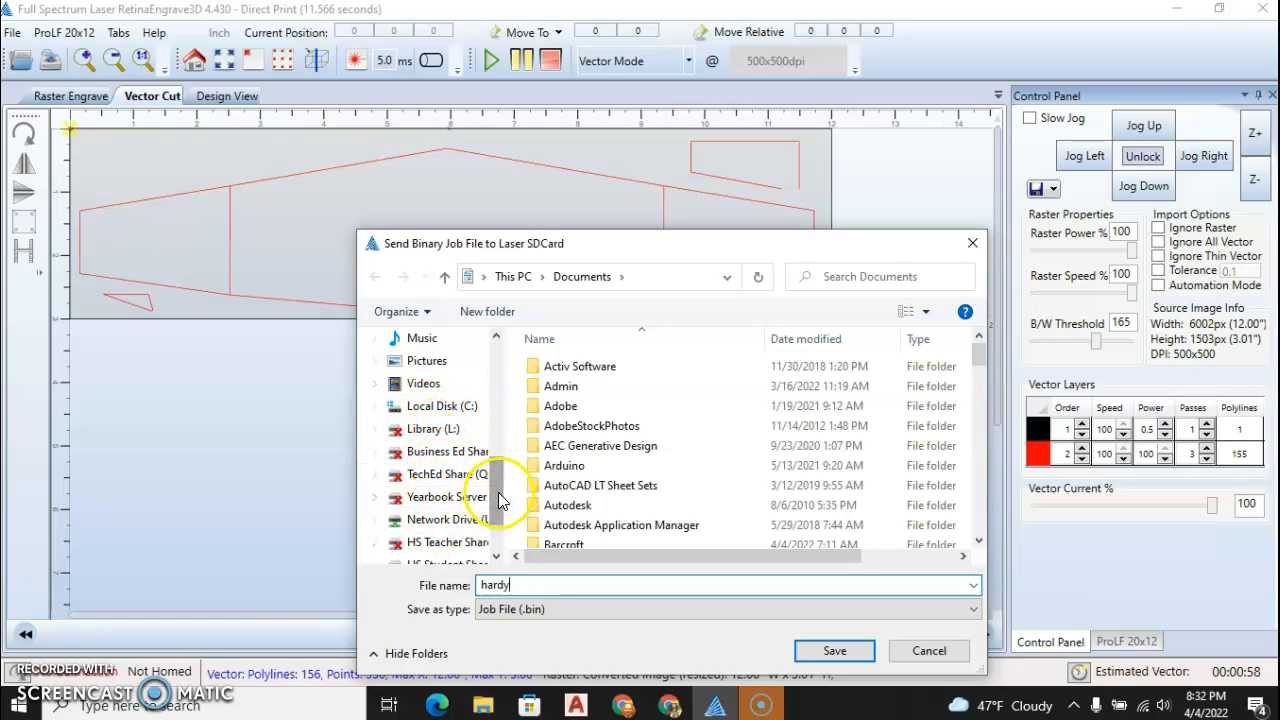
pyautogui.scroll(-1, 500, 500)
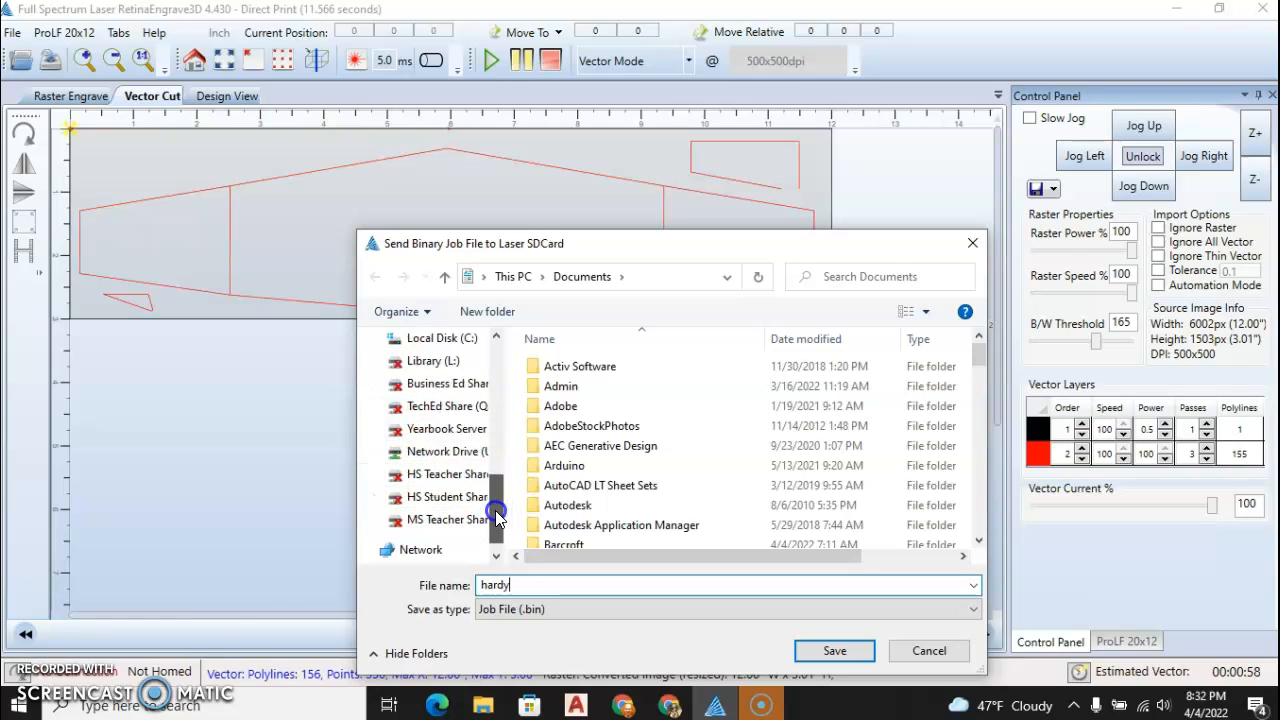
pyautogui.click(835, 650)
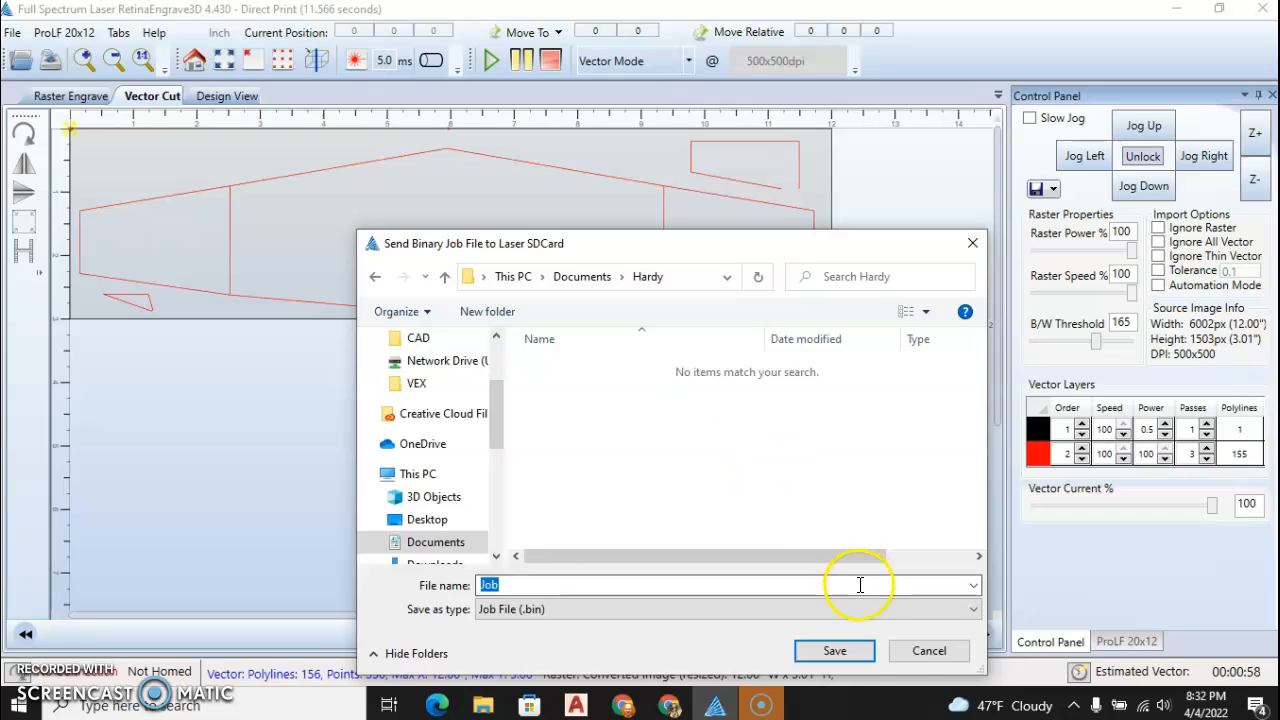
pyautogui.click(923, 652)
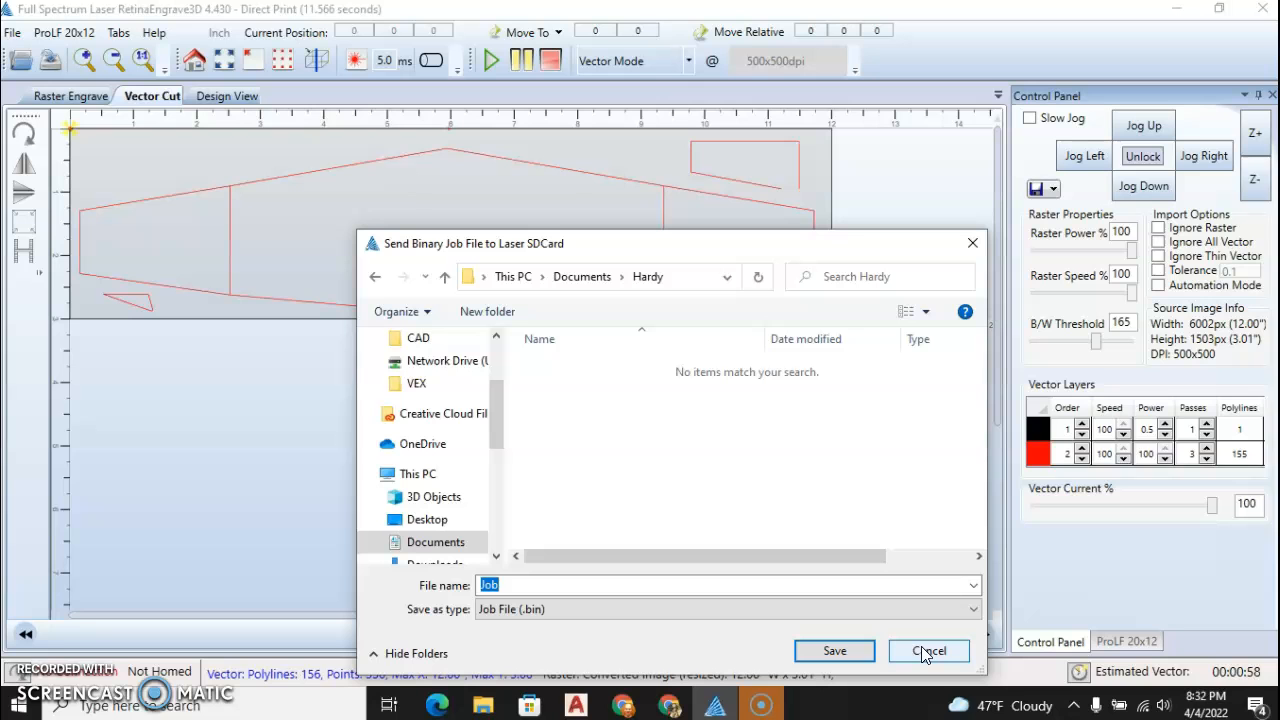
pyautogui.click(921, 648)
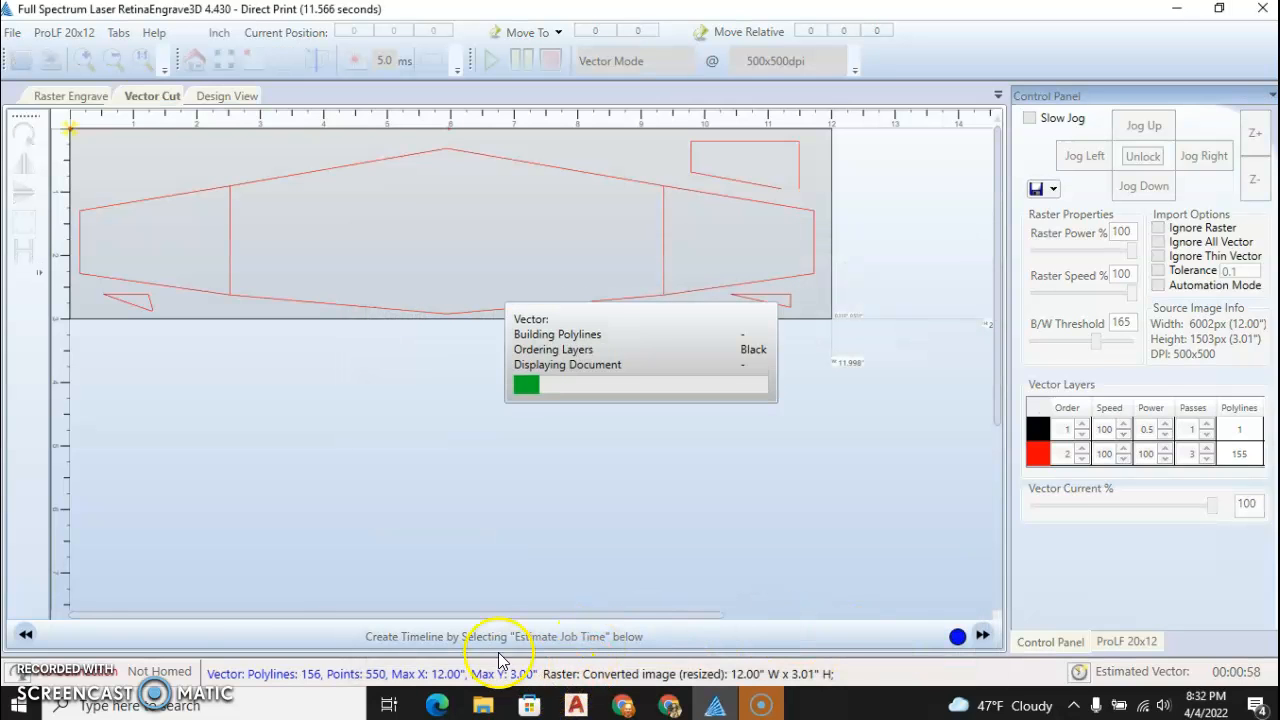